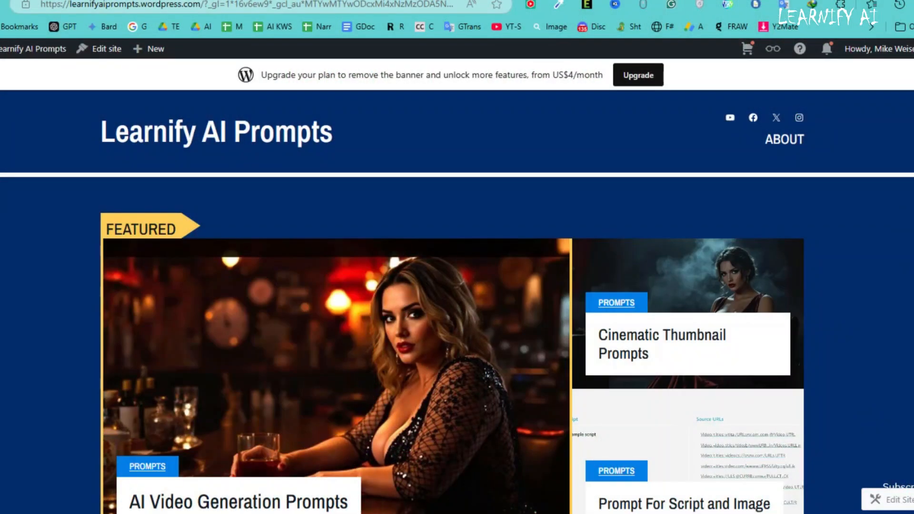
Browse the featured and latest prompt posts on the Learnify AI Prompts home page.
scroll(457, 301, down, 1)
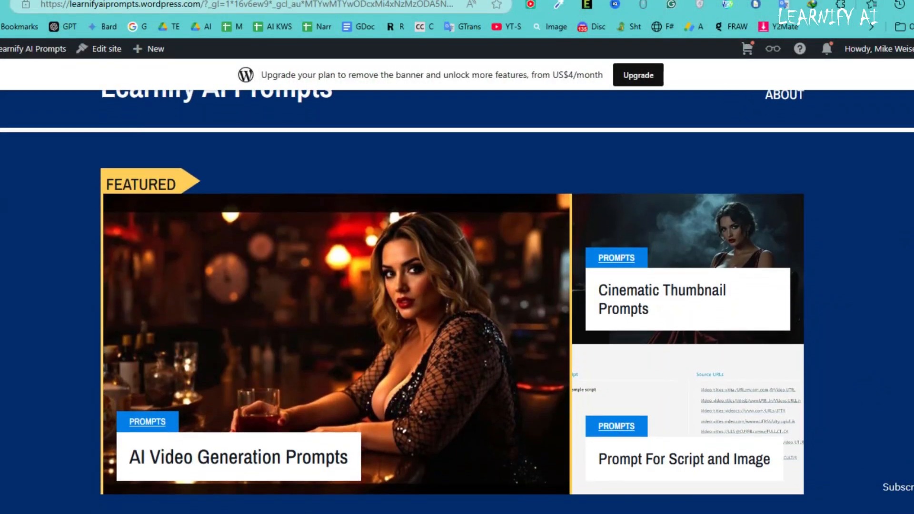
scroll(457, 298, up, 1)
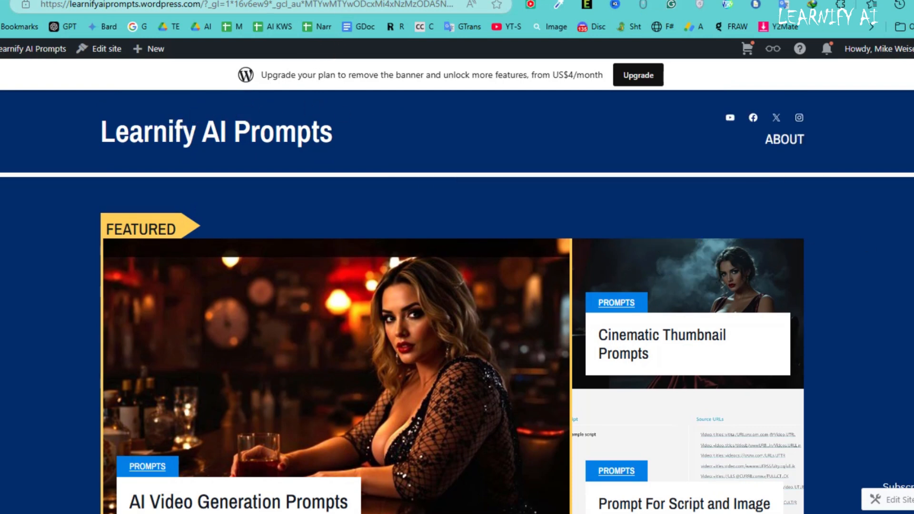
scroll(457, 302, down, 2)
scroll(457, 302, down, 3)
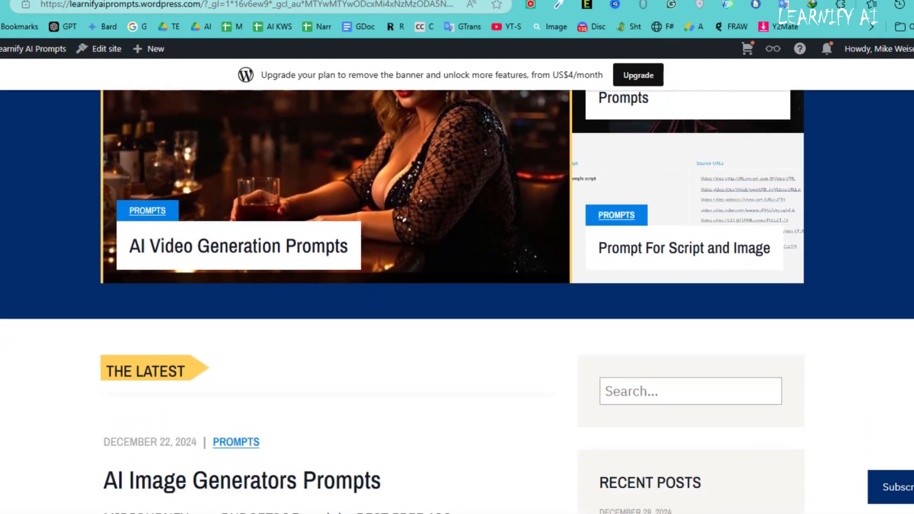
scroll(457, 302, down, 4)
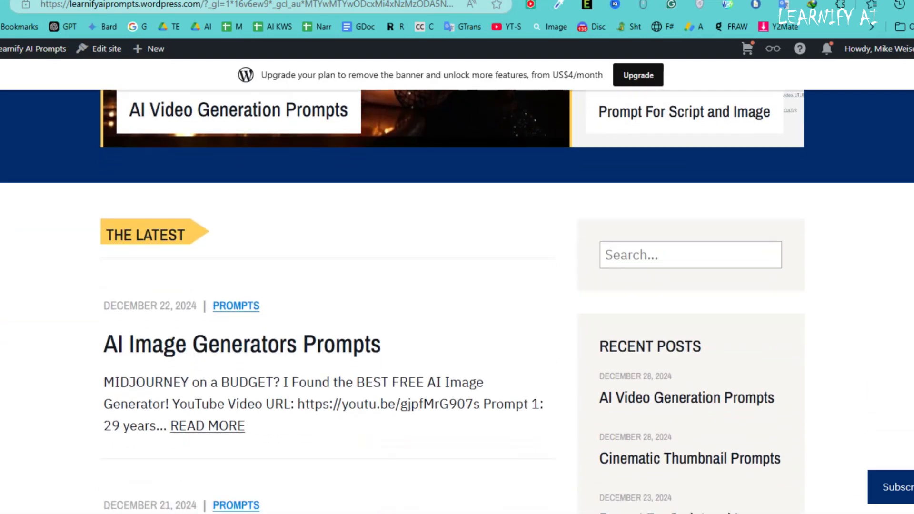
scroll(457, 302, down, 7)
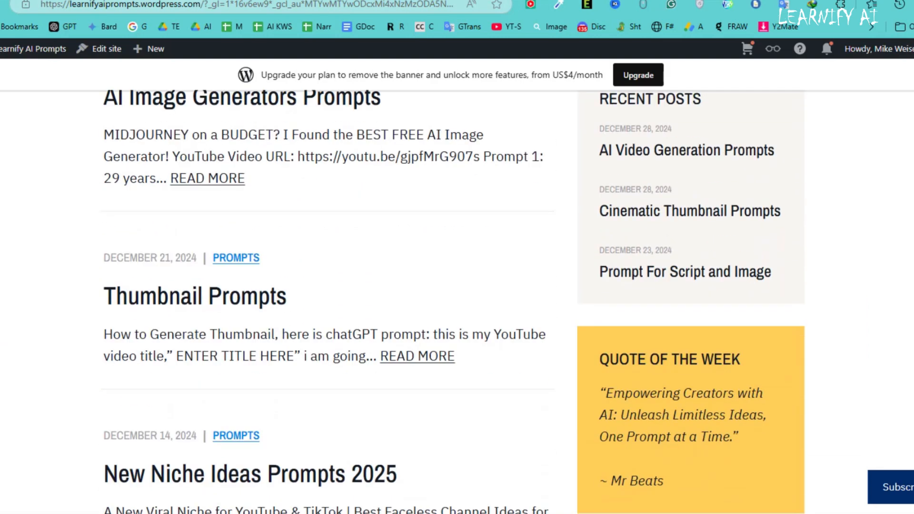
scroll(457, 302, down, 4)
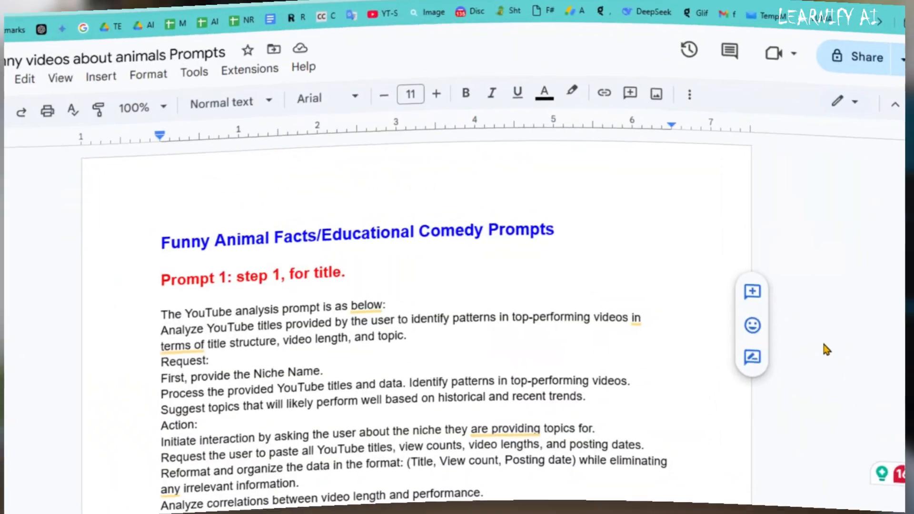
Copy the YouTube title analysis prompt (Prompt 1) from the animal prompts document and send it in a DeepSeek chat.
scroll(829, 342, down, 10)
scroll(831, 347, down, 15)
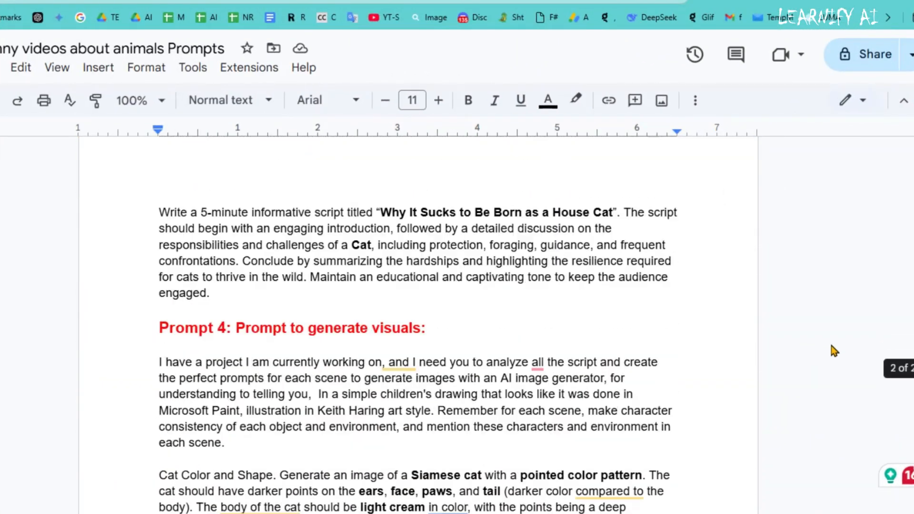
drag(185, 257, 469, 336)
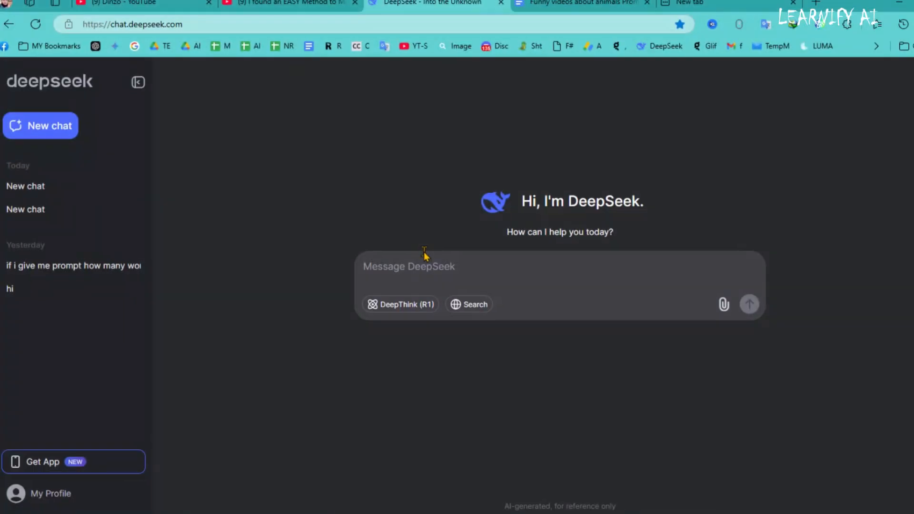
key(ctrl+v)
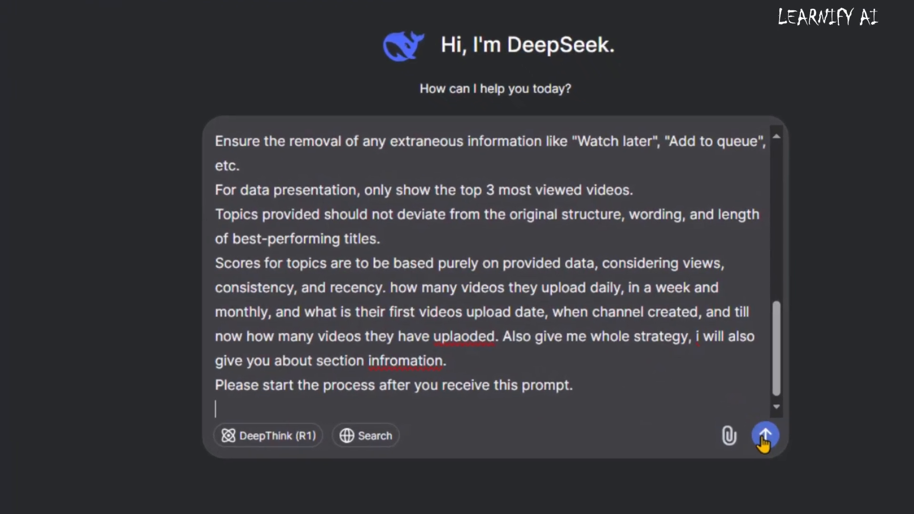
click(765, 441)
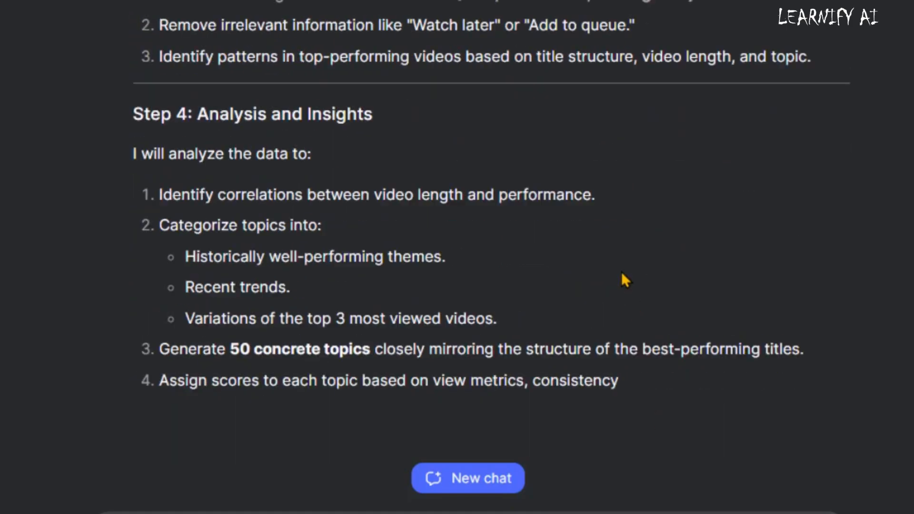
Give DeepSeek the Dinzo YouTube channel's video titles and data, and look through the topics it suggests.
drag(133, 285, 718, 292)
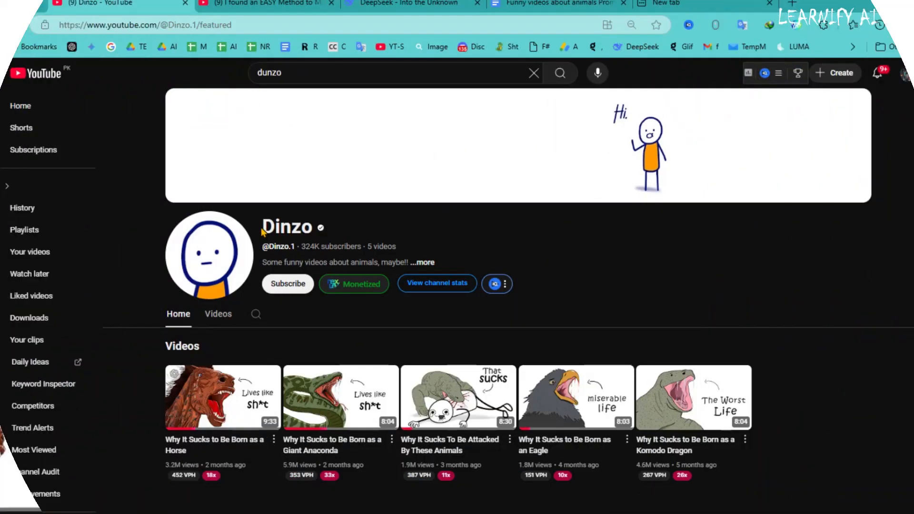
drag(464, 279, 756, 471)
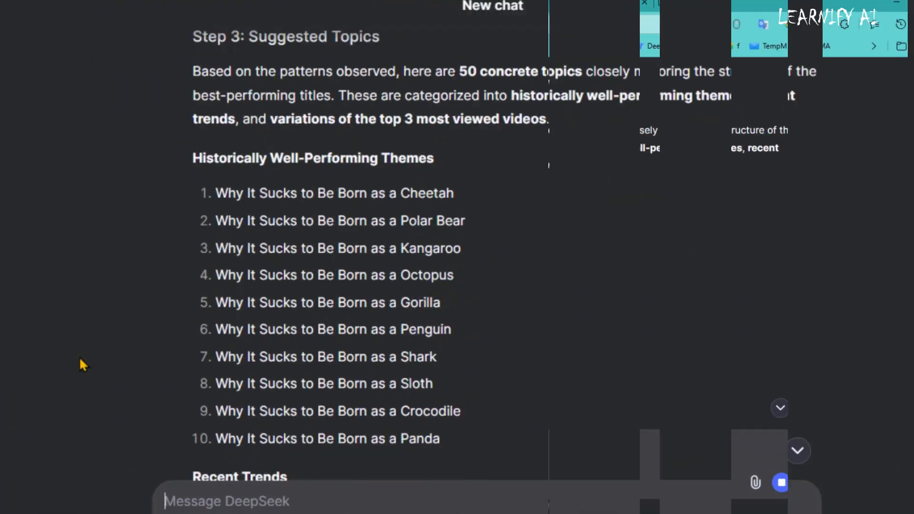
scroll(79, 356, down, 15)
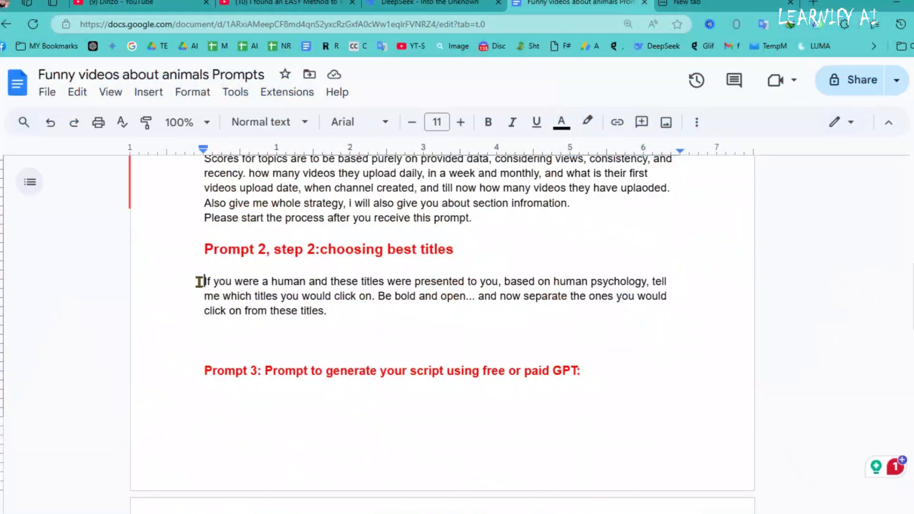
Copy Prompt 2 for choosing the best titles from the prompts document and send it in the DeepSeek chat.
drag(203, 281, 333, 310)
key(ctrl+c)
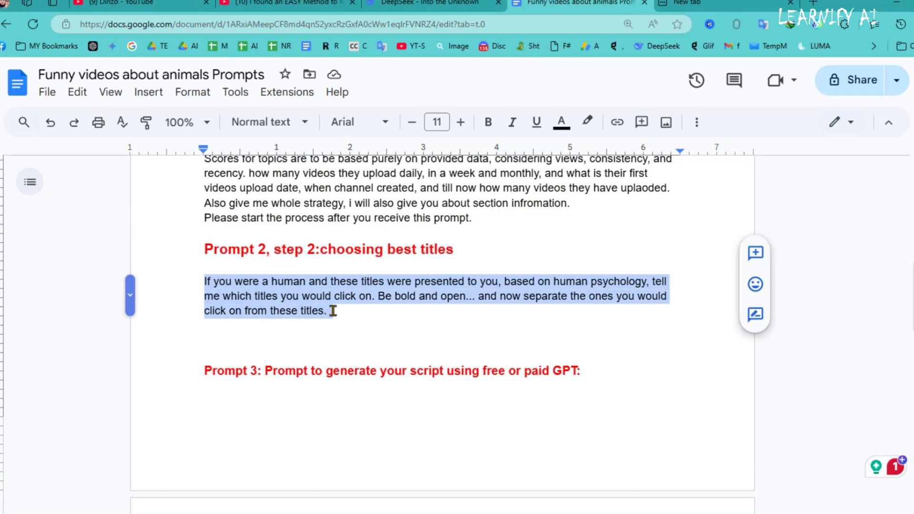
click(407, 4)
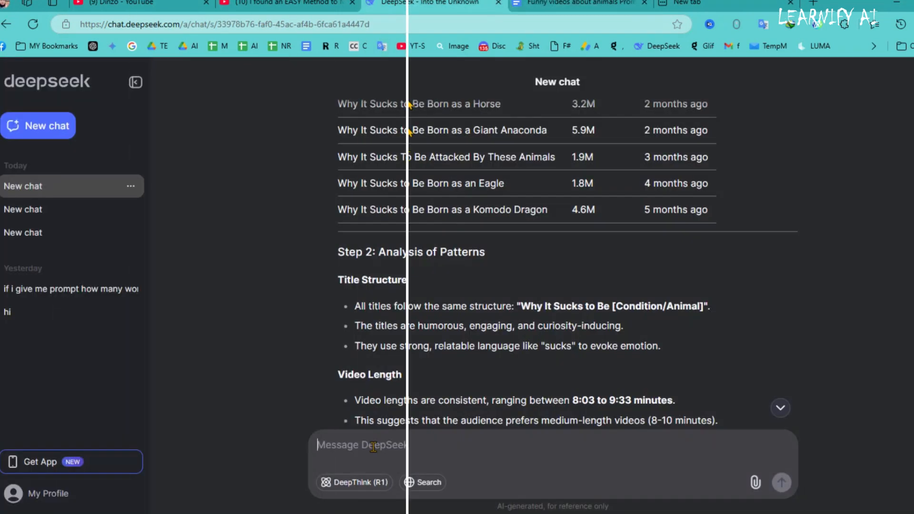
key(ctrl+v)
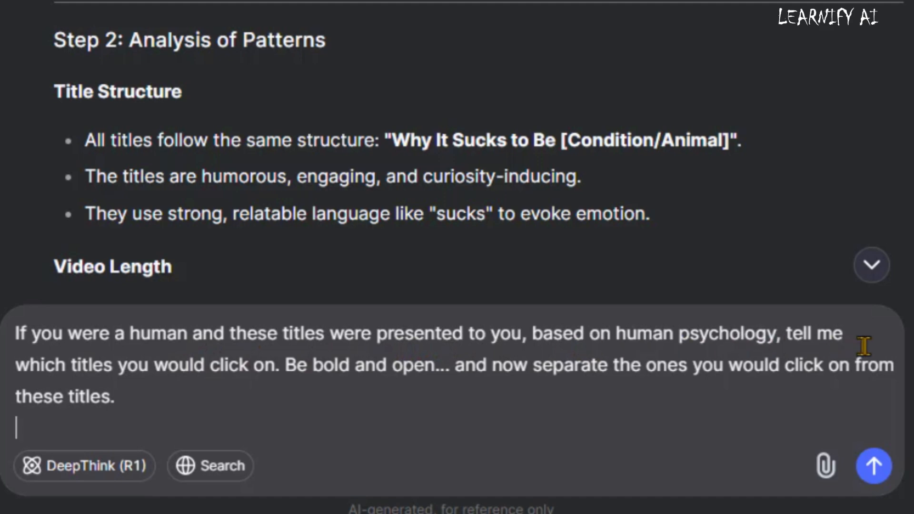
click(879, 469)
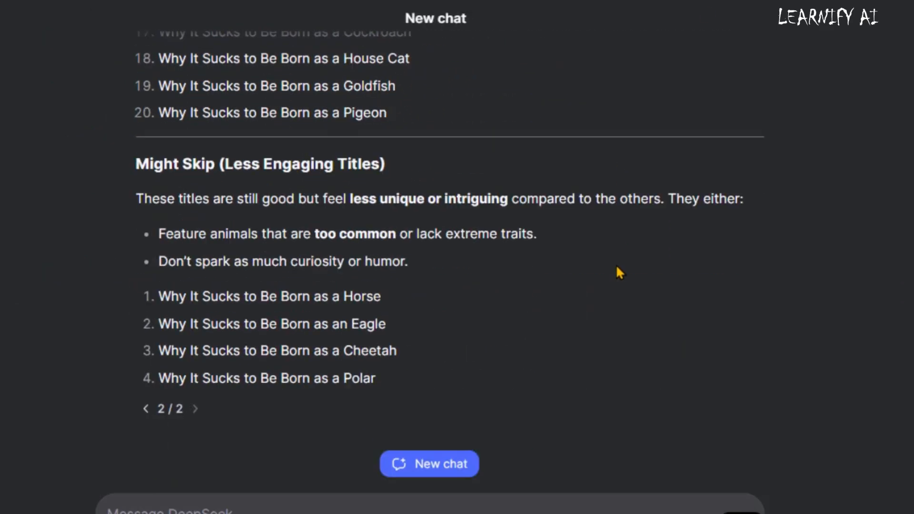
Review the Would Click titles and copy "Why It Sucks to Be Born as a House Cat" from the list.
scroll(514, 306, up, 18)
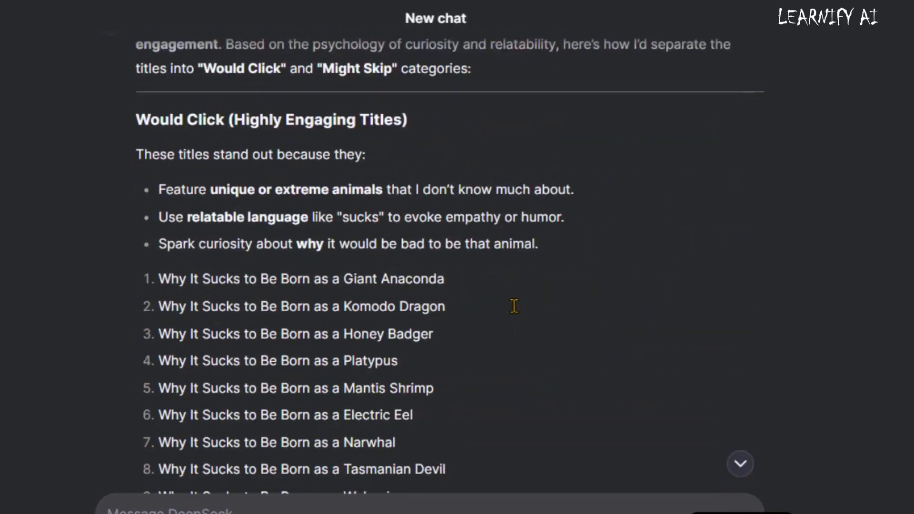
scroll(182, 224, down, 1)
scroll(330, 412, down, 7)
drag(159, 196, 326, 241)
click(326, 241)
scroll(285, 285, up, 2)
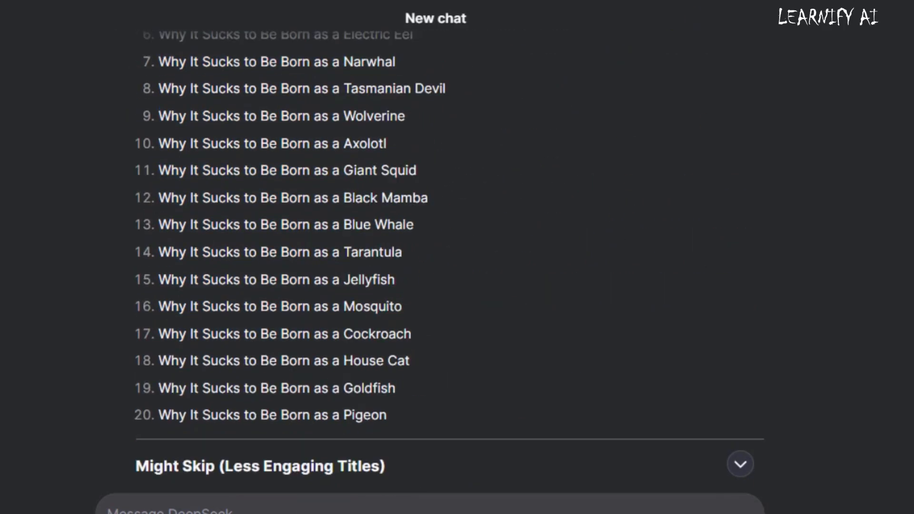
drag(160, 358, 414, 361)
right_click(406, 358)
click(441, 35)
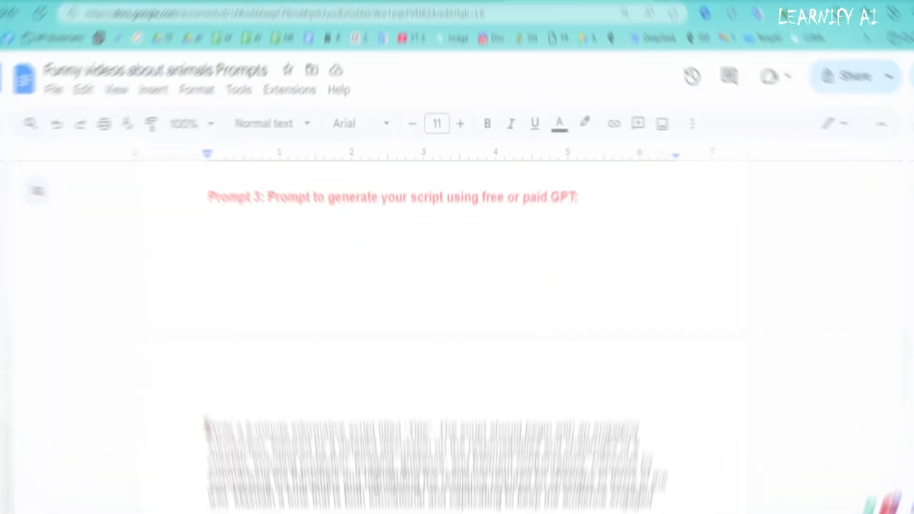
Replace the "Title" placeholder in the Prompt 3 script text with "Why It Sucks to Be Born as a House Cat" in bold.
drag(207, 427, 511, 448)
drag(605, 315, 673, 328)
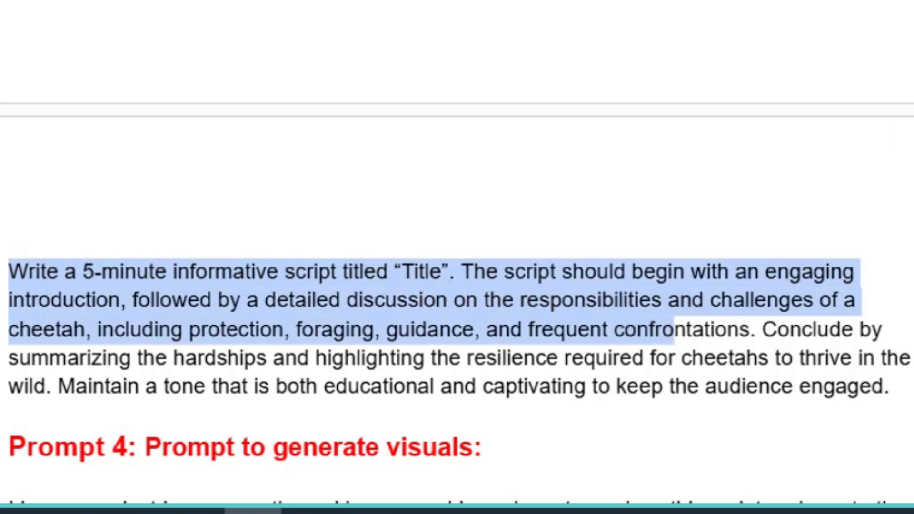
drag(402, 154, 786, 151)
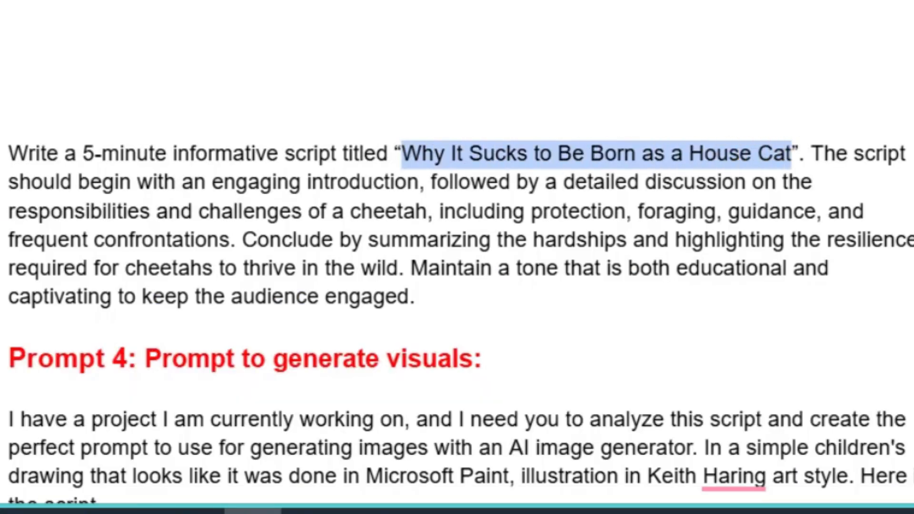
key(ctrl+b)
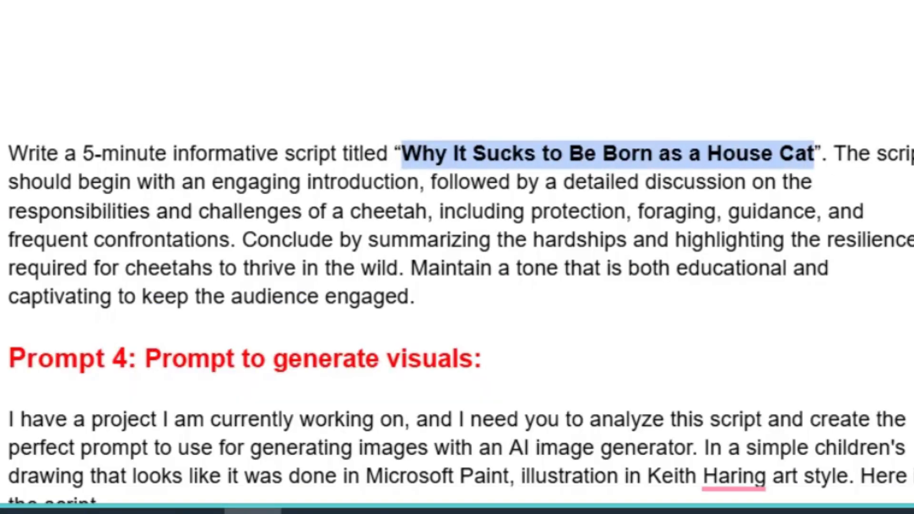
Replace "cheetah" with "Cat" and "cheetahs" with "cats" in the script prompt.
click(585, 202)
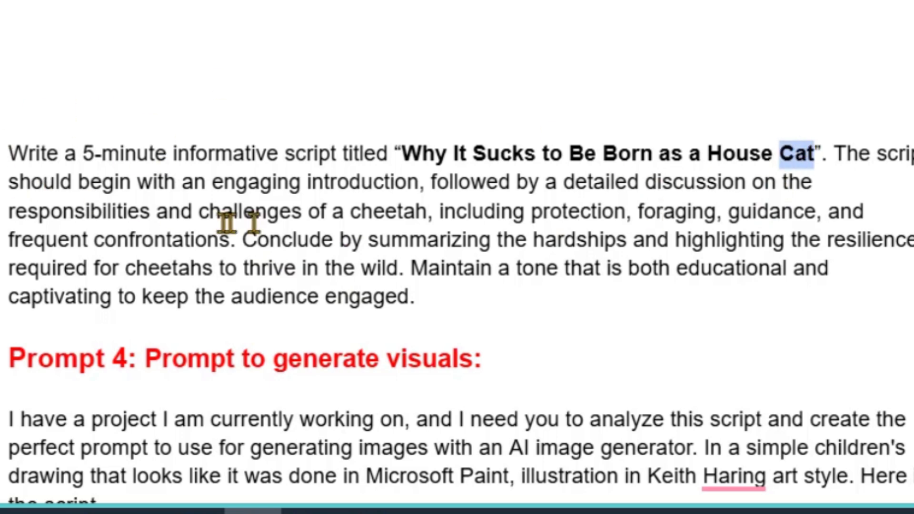
drag(346, 222, 424, 210)
text(Cat)
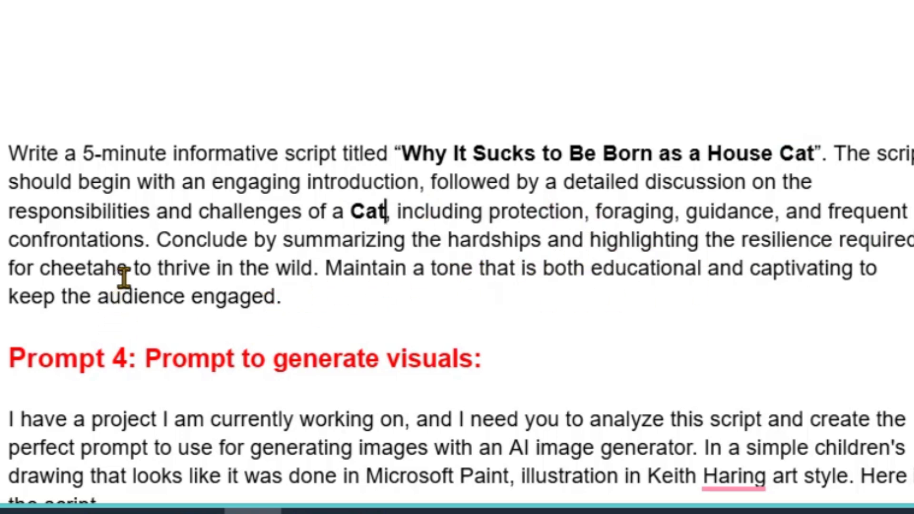
drag(99, 265, 45, 268)
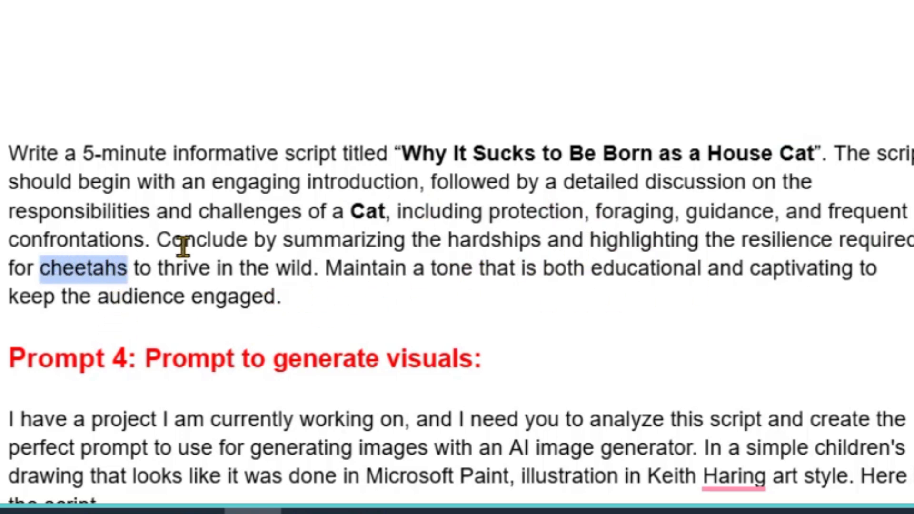
text(cats)
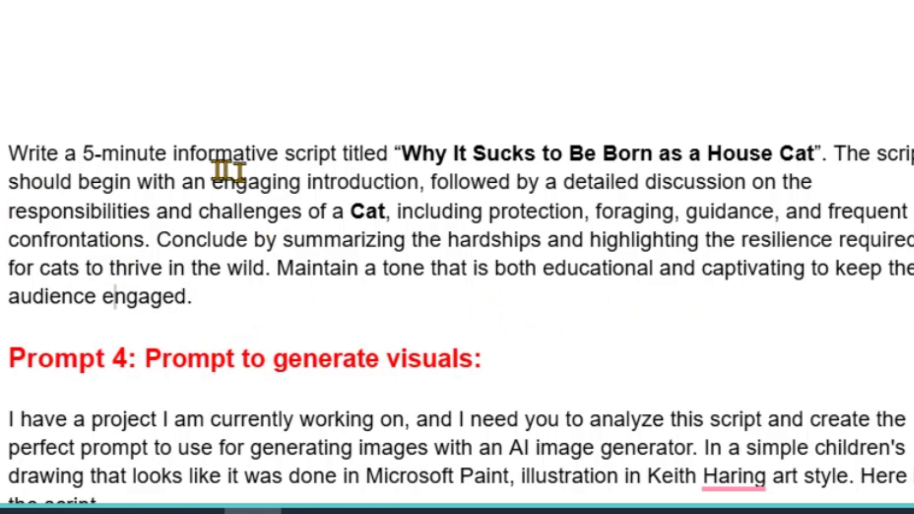
Copy the whole 5-minute House Cat script prompt and send it in the DeepSeek chat.
drag(2, 153, 285, 286)
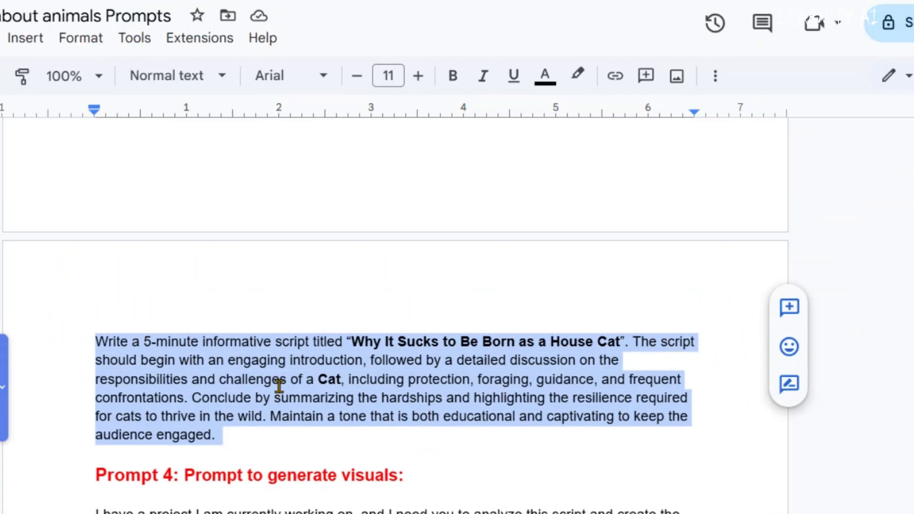
right_click(279, 385)
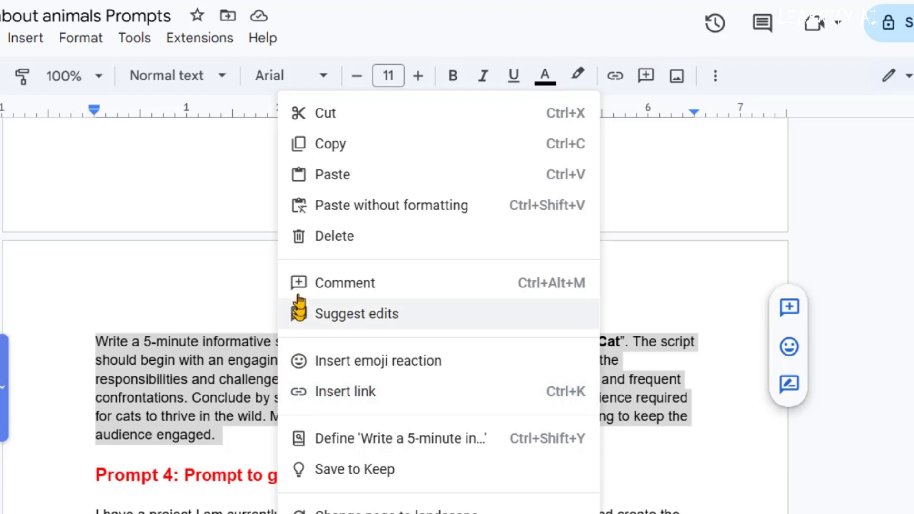
click(329, 144)
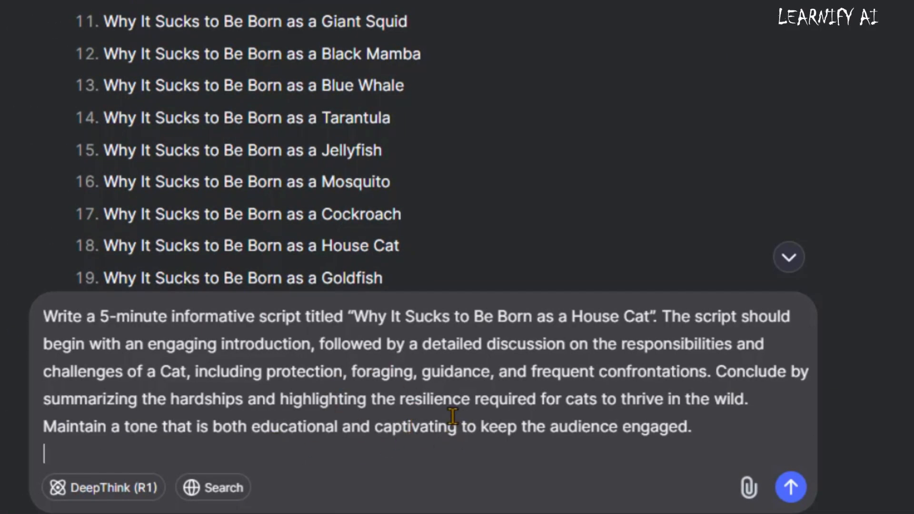
key(Return)
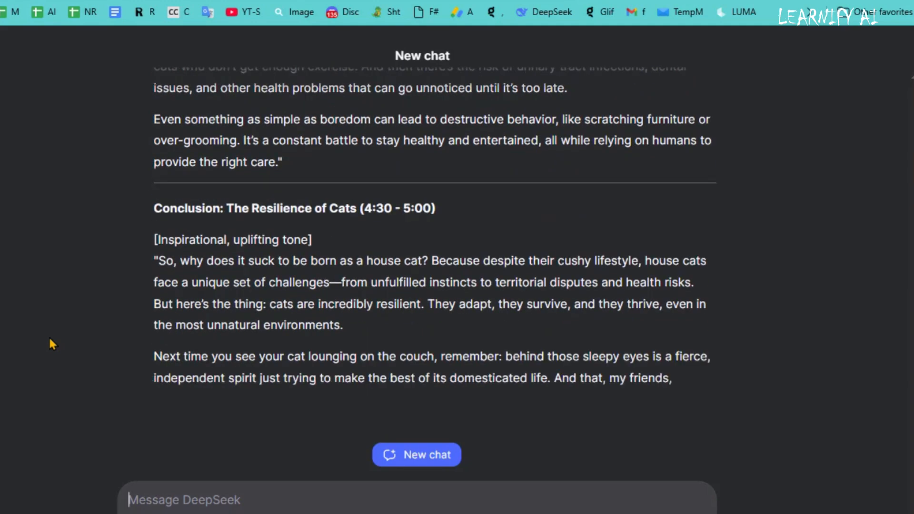
Paste the generated House Cat script below the title in the untitled Google Docs document and look through it.
scroll(509, 308, up, 20)
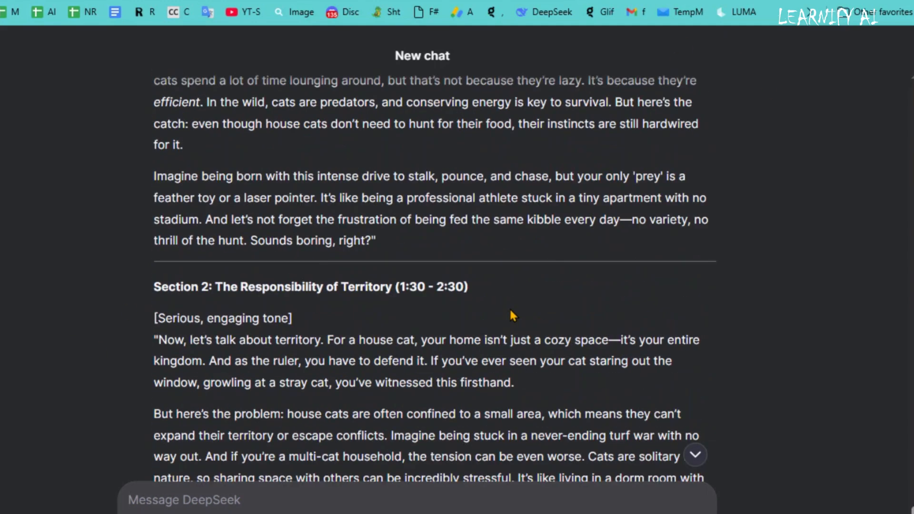
scroll(159, 406, down, 20)
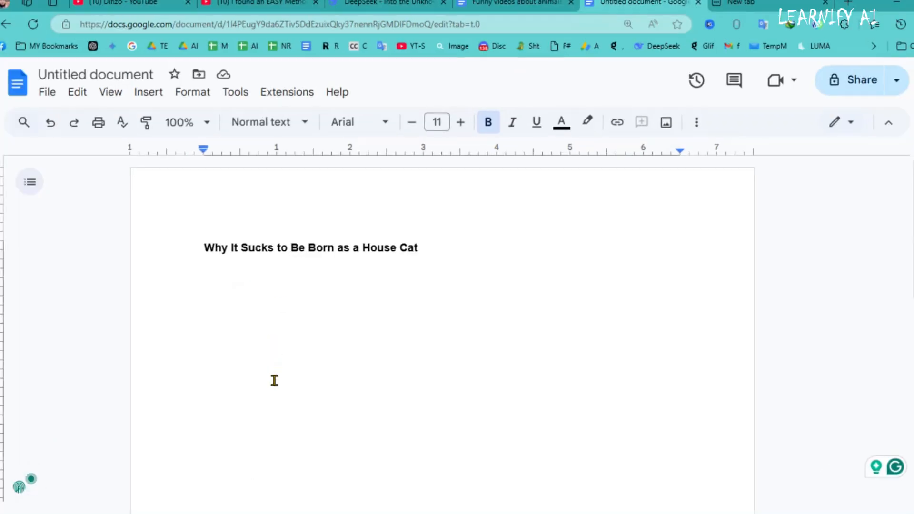
key(ctrl+v)
scroll(460, 331, up, 20)
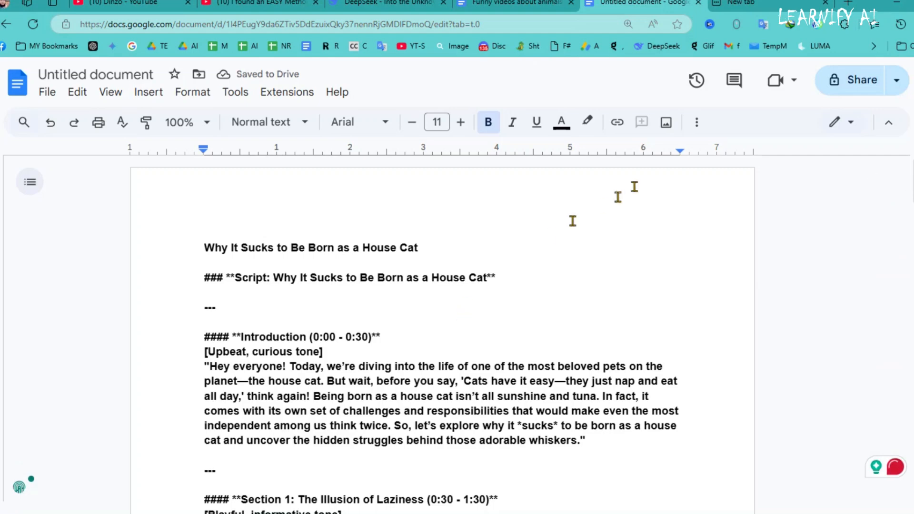
scroll(573, 220, down, 3)
scroll(428, 259, up, 3)
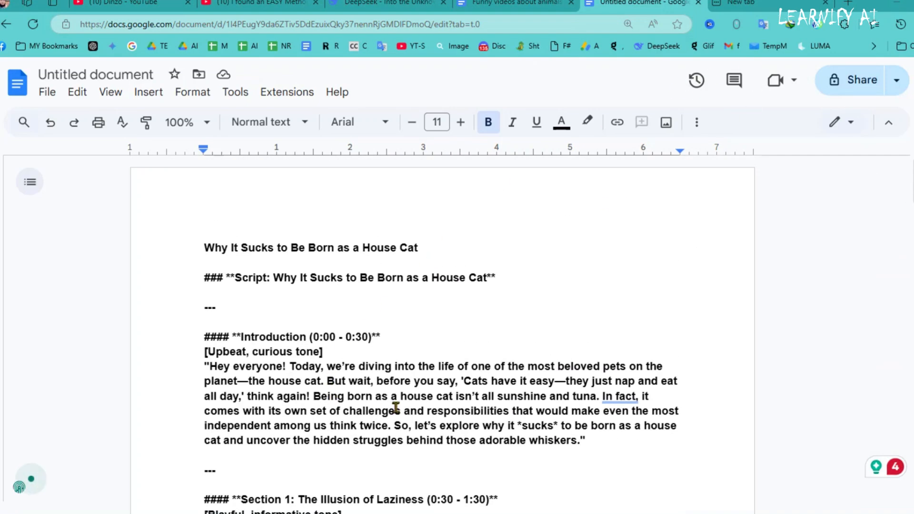
scroll(396, 407, down, 20)
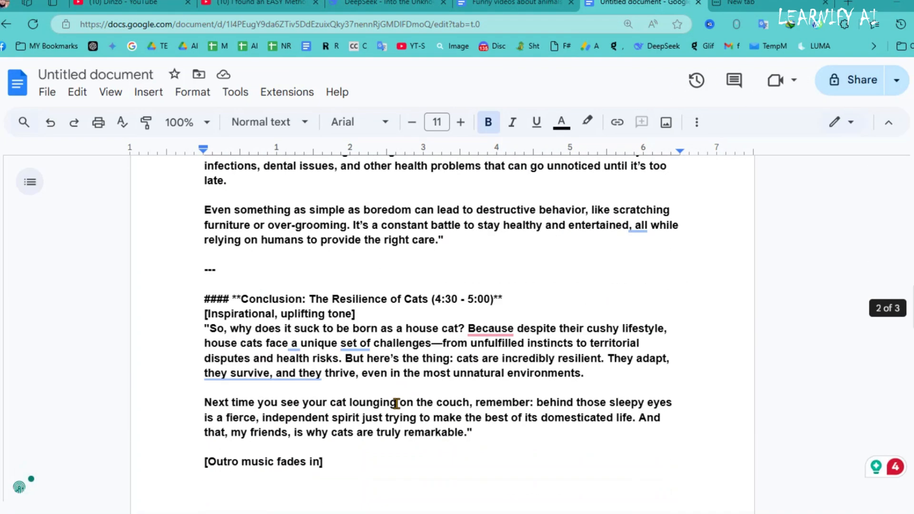
Read the conclusion and closing lines of the House Cat script in the untitled document.
scroll(396, 403, down, 6)
scroll(397, 403, down, 4)
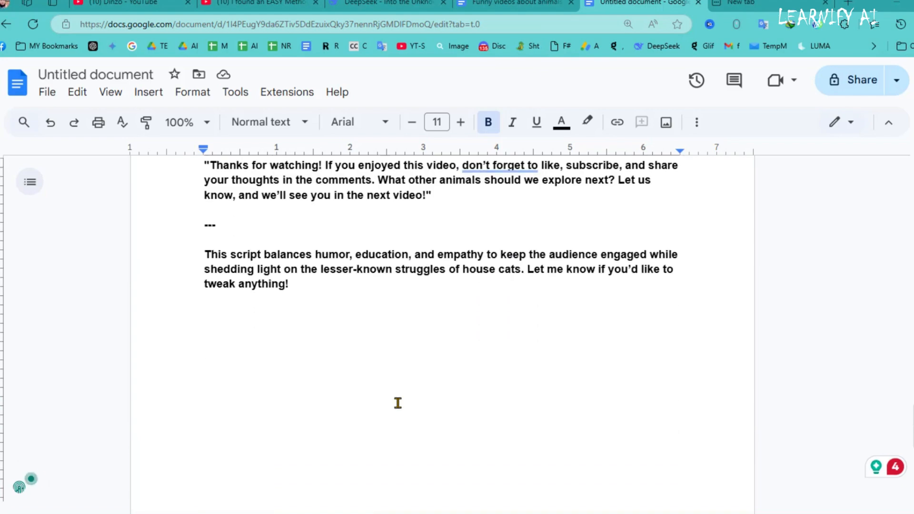
scroll(397, 403, up, 20)
scroll(398, 399, up, 10)
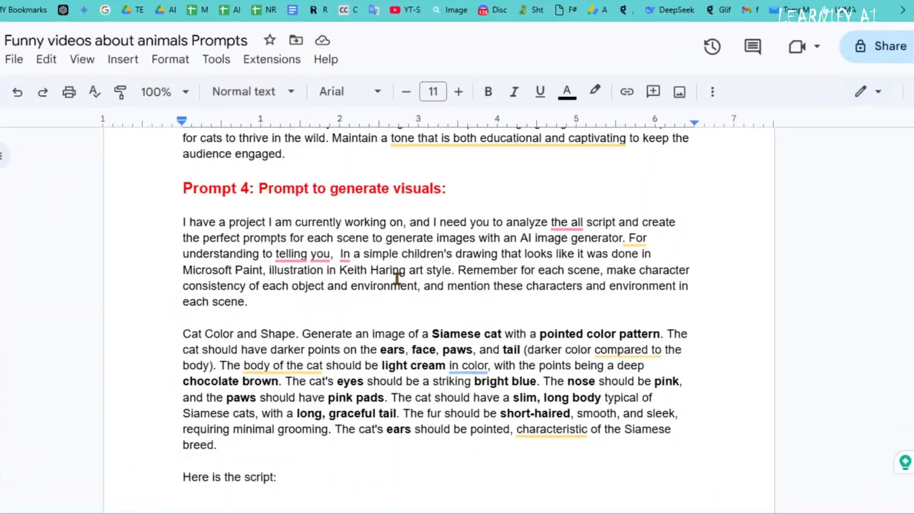
Examine the Prompt 4 text in the animal prompts document, especially the character consistency, environment, and cat color and shape instructions.
scroll(304, 283, down, 2)
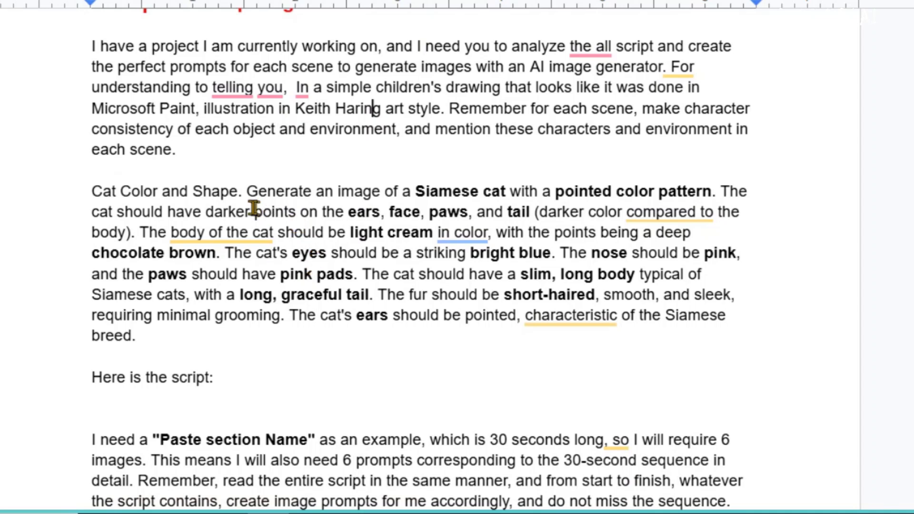
drag(243, 192, 94, 191)
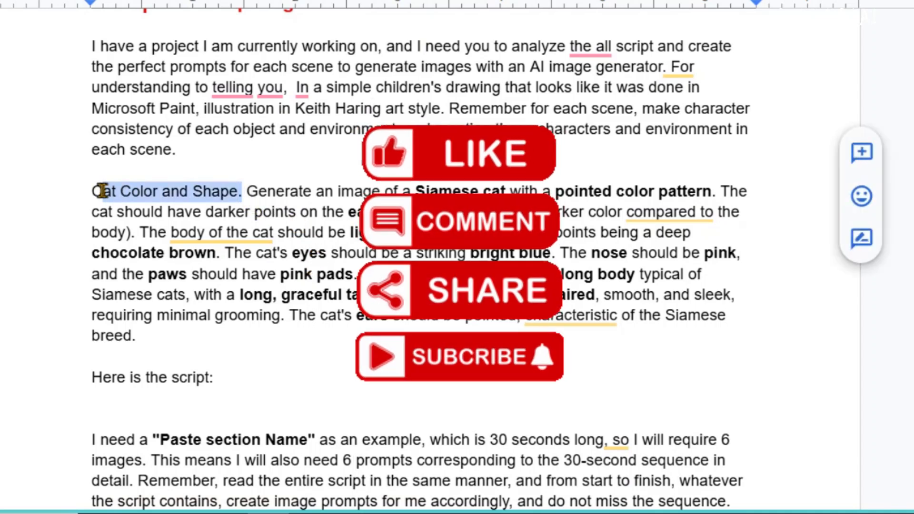
click(188, 192)
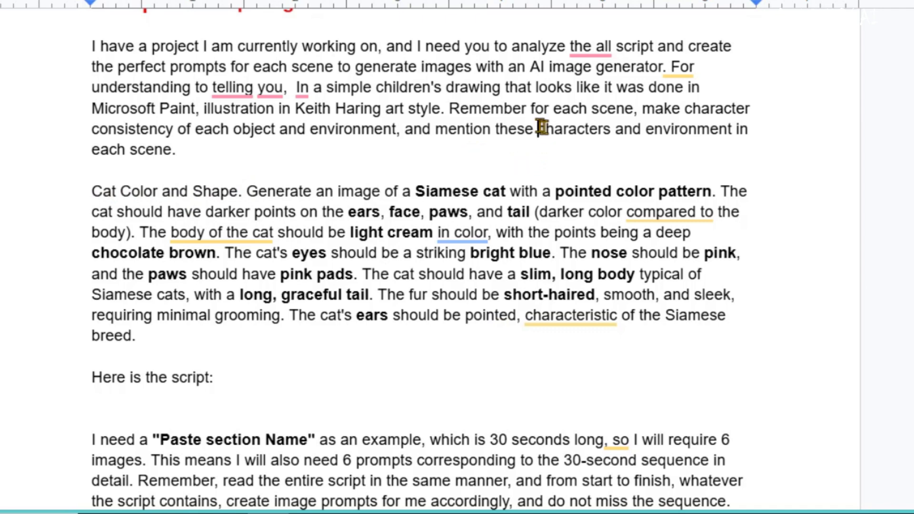
drag(539, 128, 729, 130)
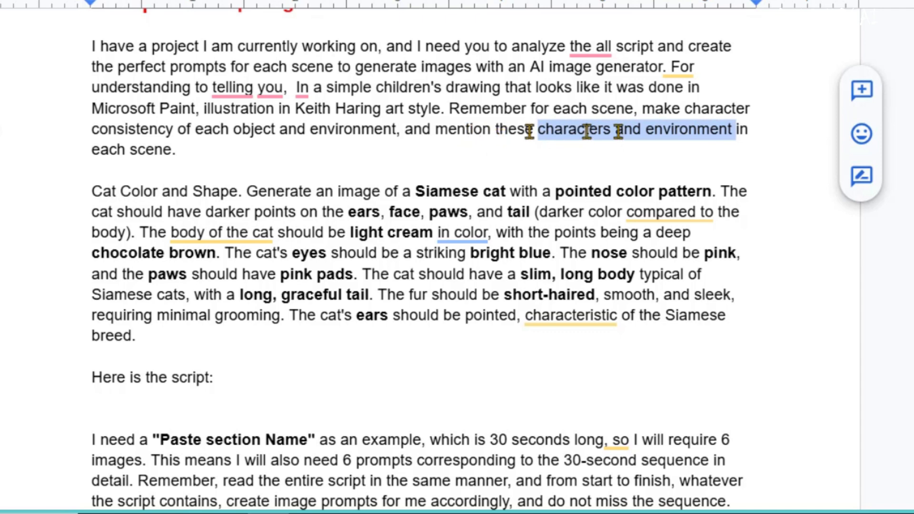
click(688, 103)
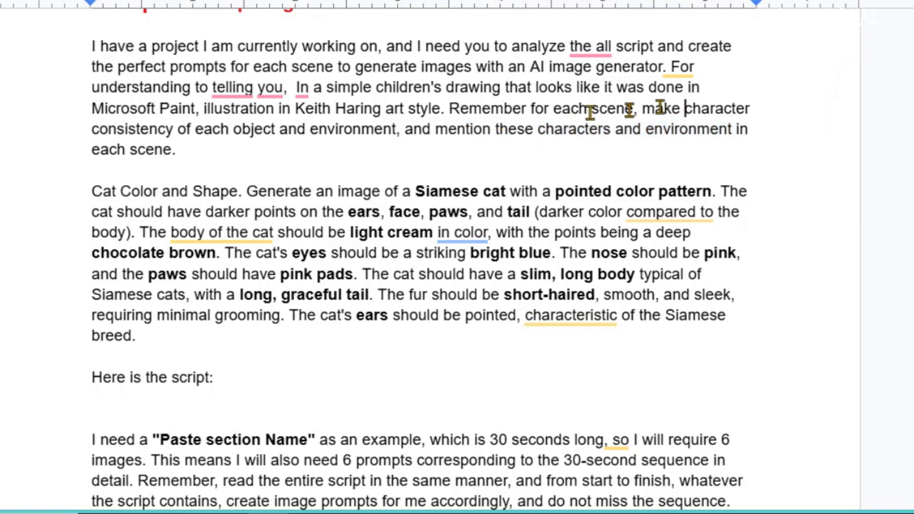
drag(685, 108, 387, 124)
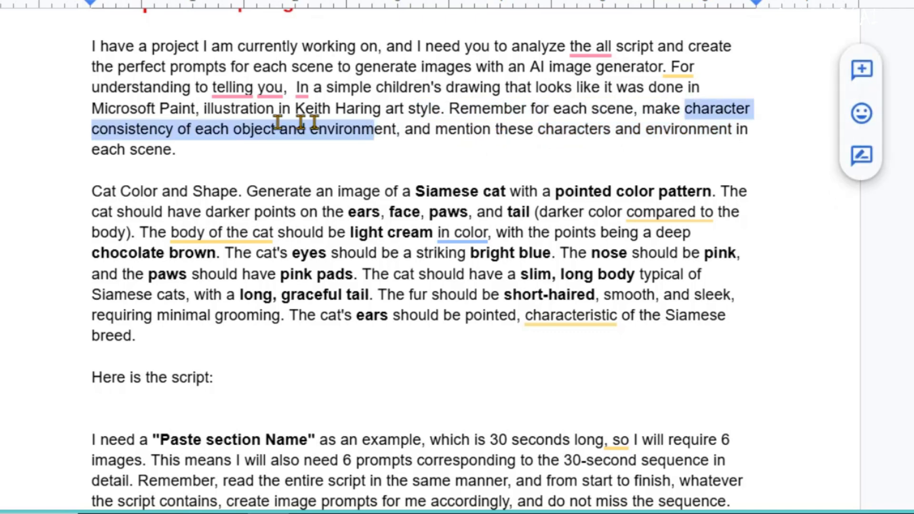
drag(277, 123, 189, 126)
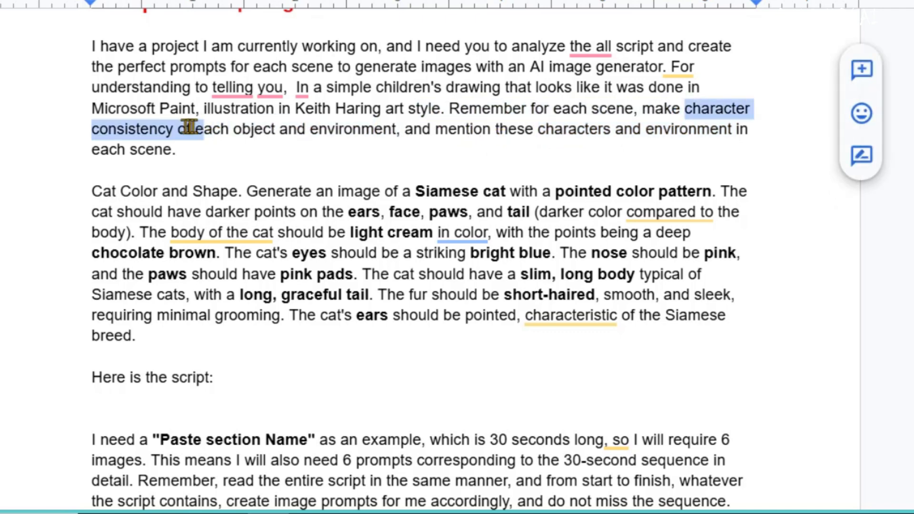
click(235, 183)
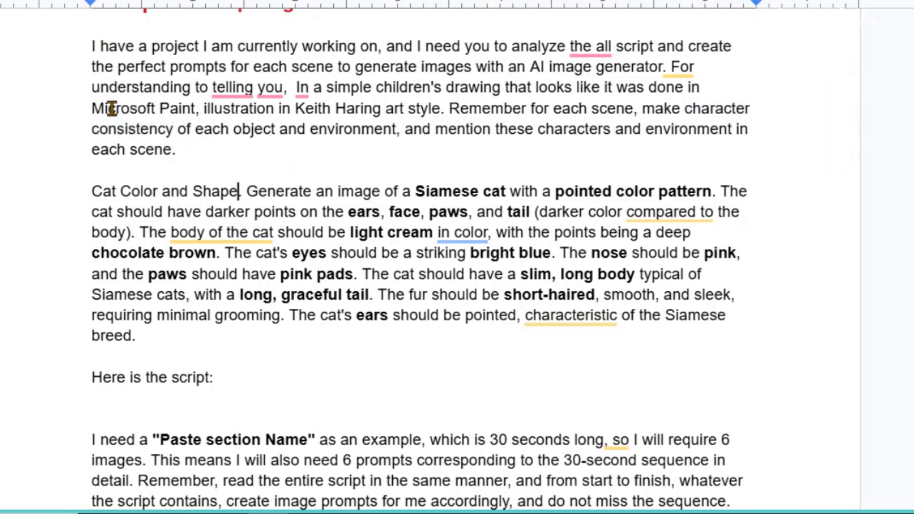
scroll(112, 108, up, 2)
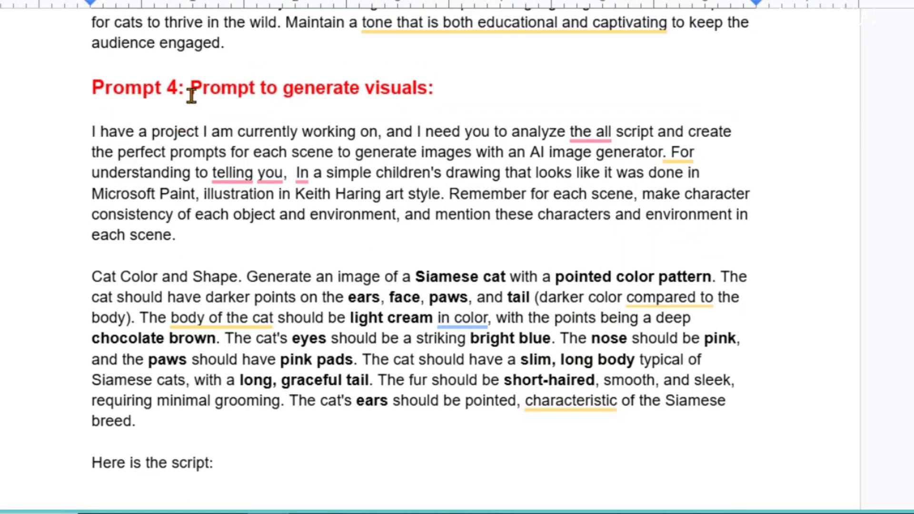
Copy the entire Prompt 4 text for generating visuals, through the last "Here is the script:", and paste it into a new ChatGPT chat.
drag(179, 93, 78, 91)
click(116, 137)
drag(92, 129, 216, 445)
scroll(434, 342, down, 2)
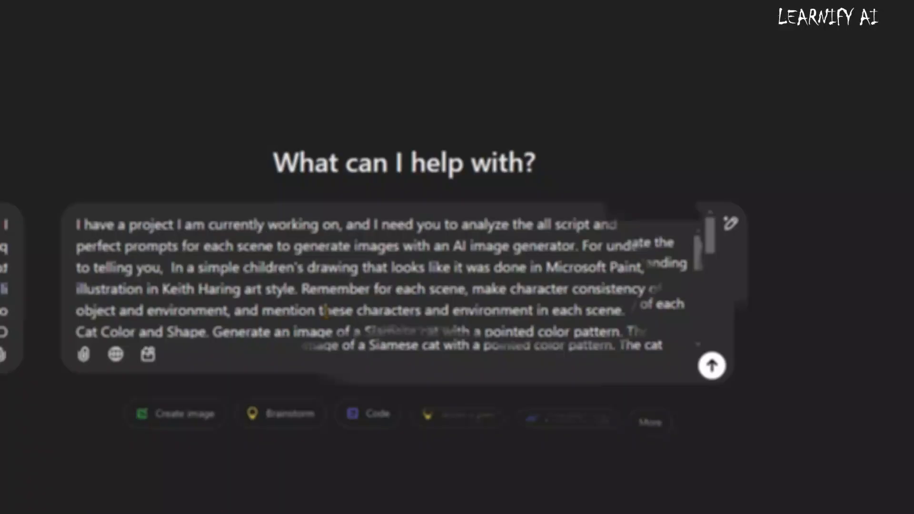
scroll(326, 311, down, 4)
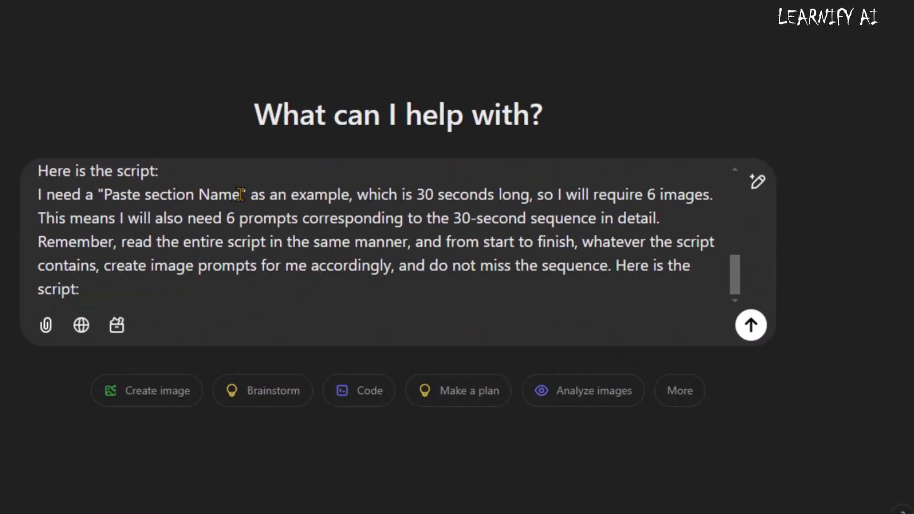
Replace the "Paste section Name" placeholder in the ChatGPT prompt with the script heading "Introduction (0:00 - 0:30)".
drag(241, 194, 107, 196)
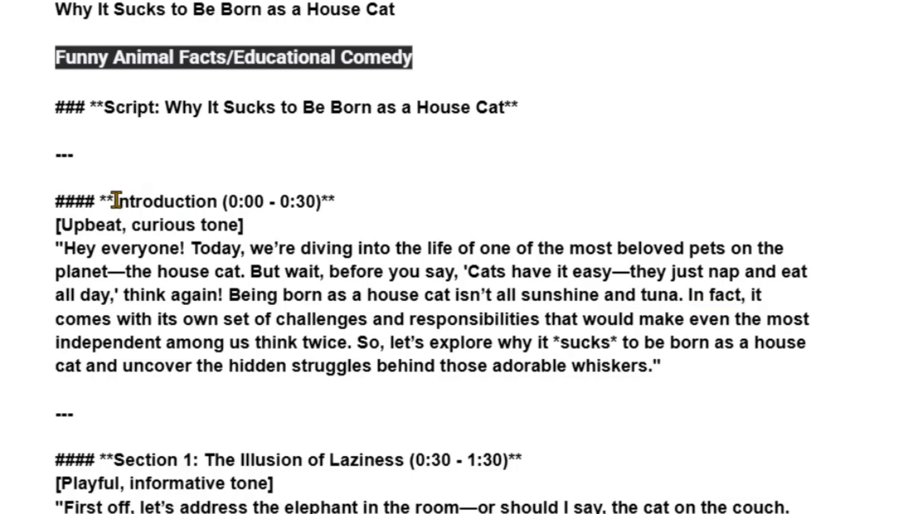
drag(118, 203, 207, 205)
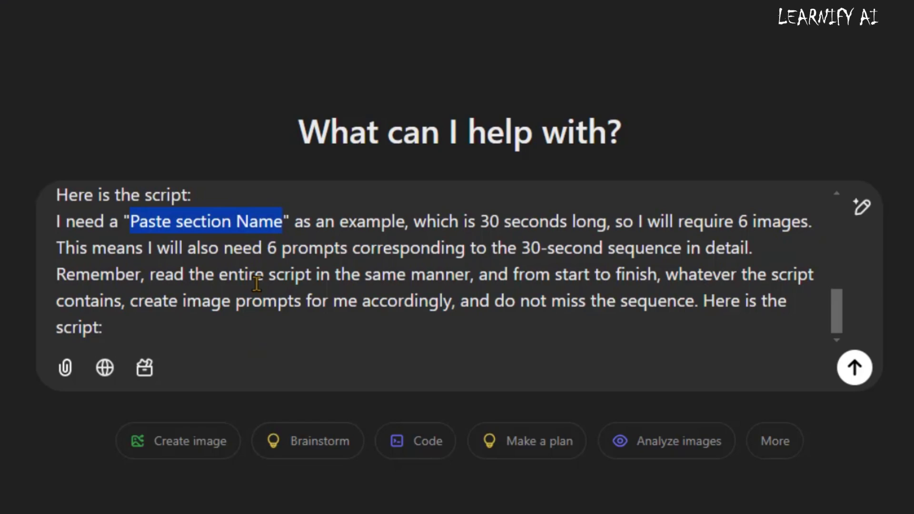
text(Introduction (0:00 - 0:30))
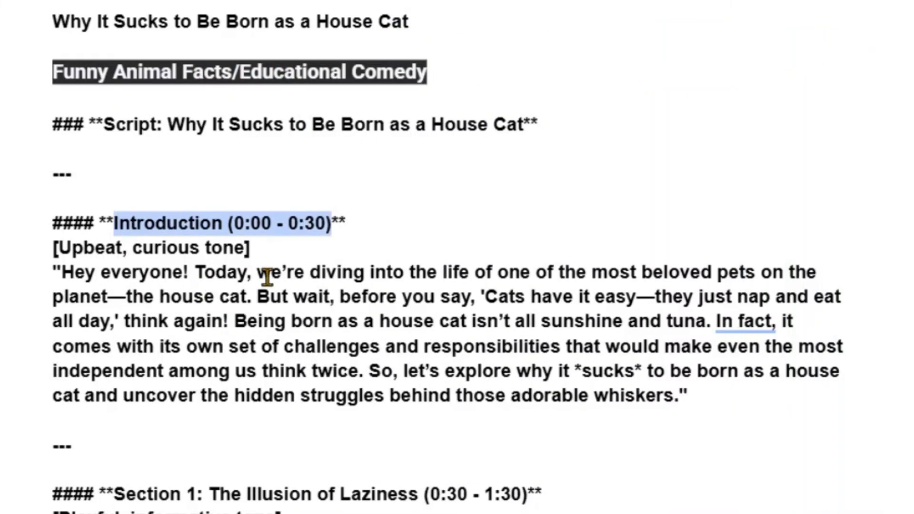
Copy the introduction narration from "we're diving into the life" onward, append it to the ChatGPT prompt and send it.
drag(257, 273, 691, 401)
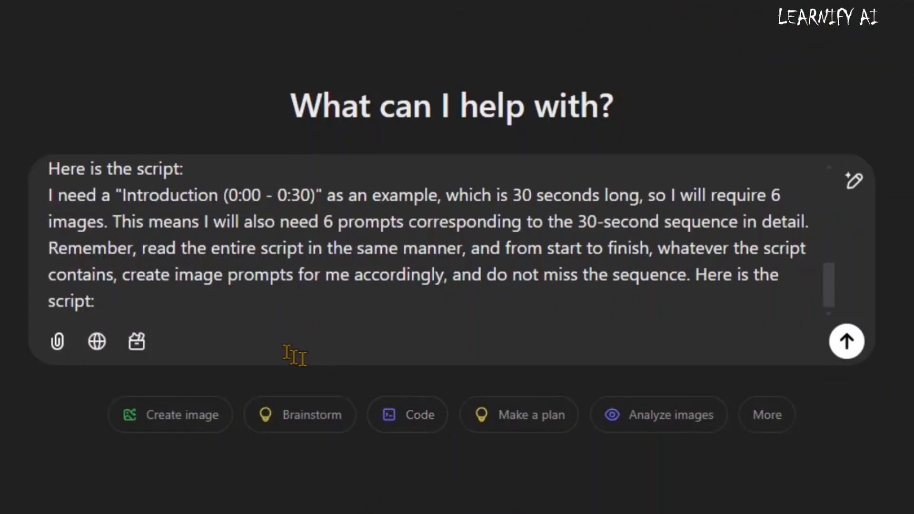
key(ctrl+v)
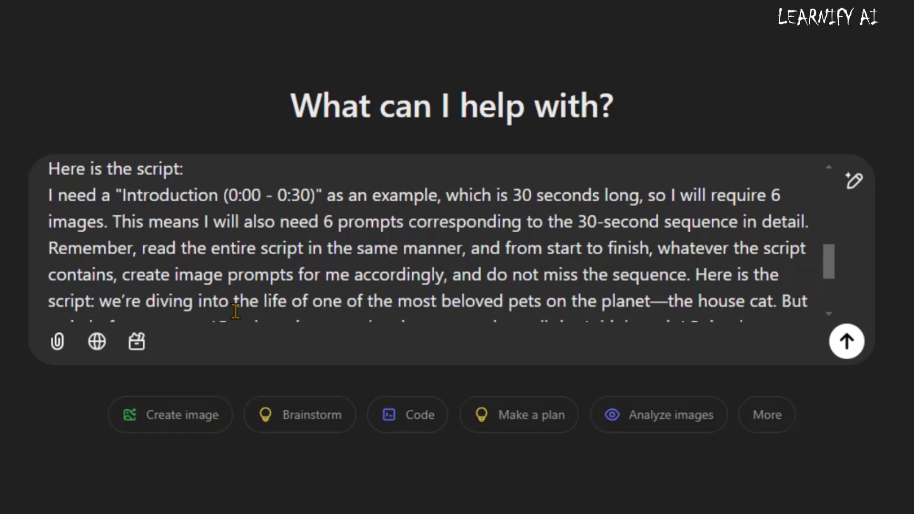
scroll(731, 284, down, 3)
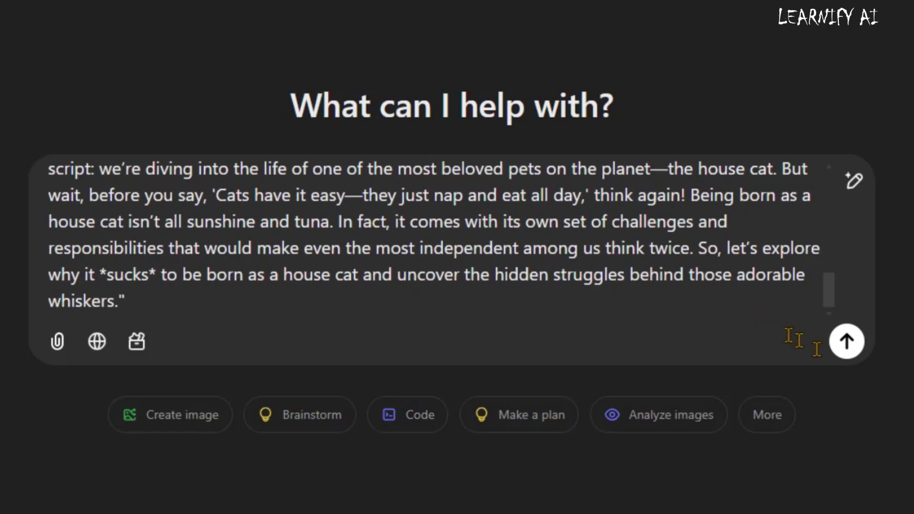
click(846, 342)
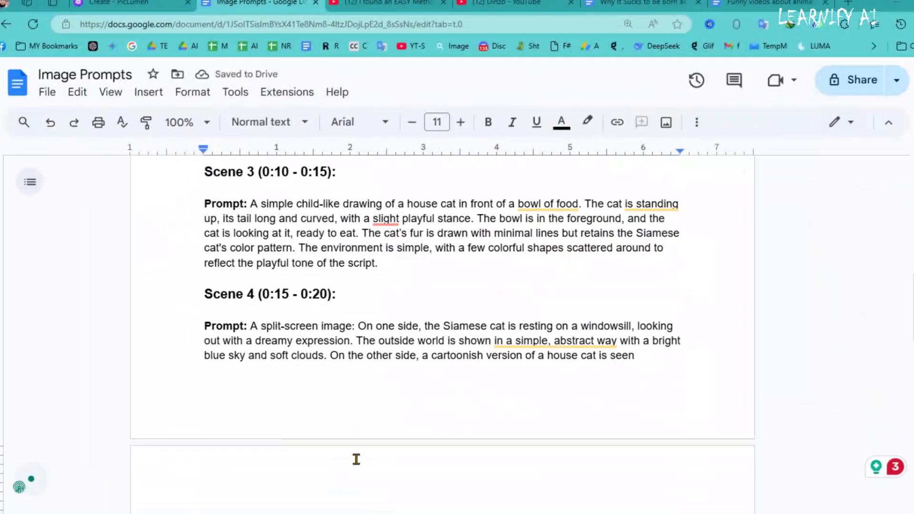
Copy the Prompt 4 visuals text from the animal prompts document again and paste it into the same ChatGPT conversation.
scroll(357, 455, up, 10)
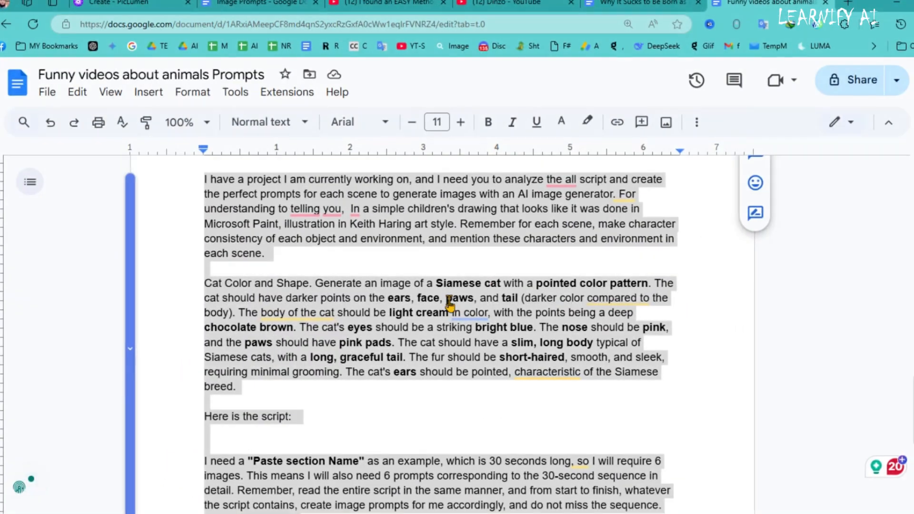
right_click(453, 133)
click(485, 176)
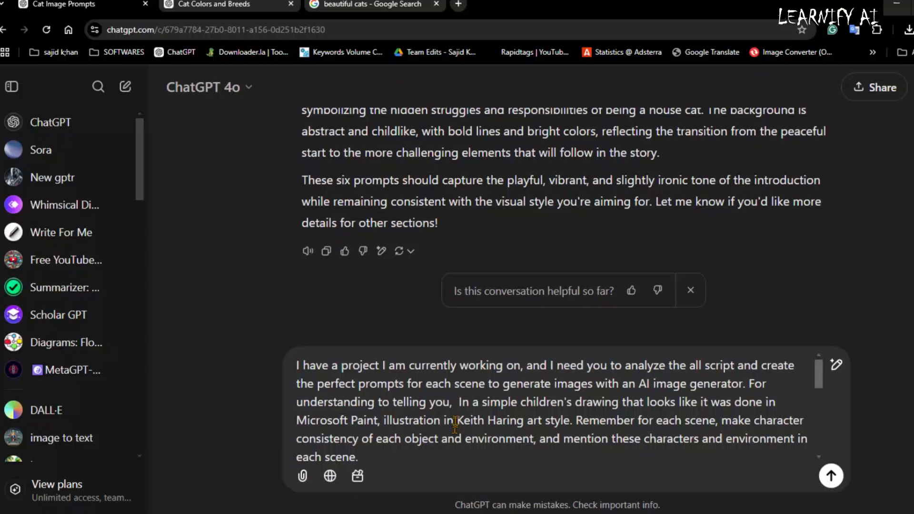
scroll(460, 396, down, 5)
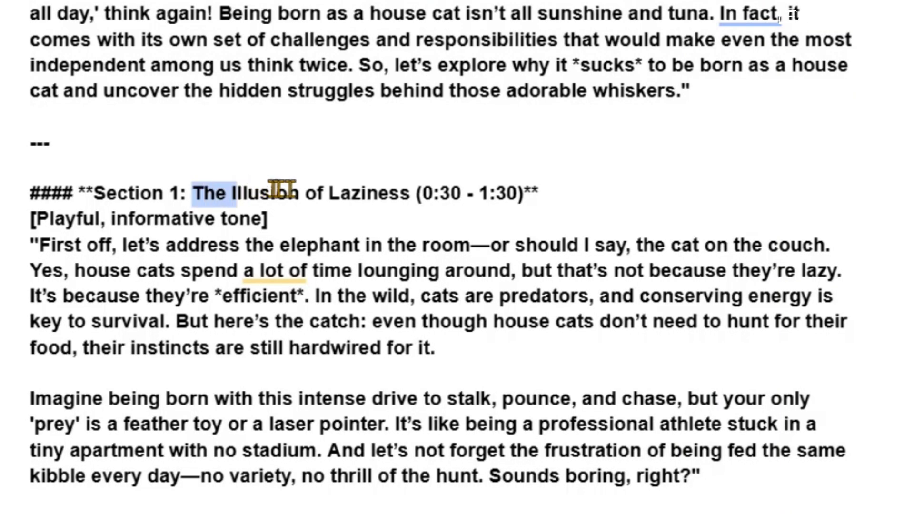
Set the prompt's section name to "The Illusion of Laziness (0:30 - 1:30)", its length to 1 minute, and the counts to 12 images and 12 prompts.
drag(281, 188, 383, 195)
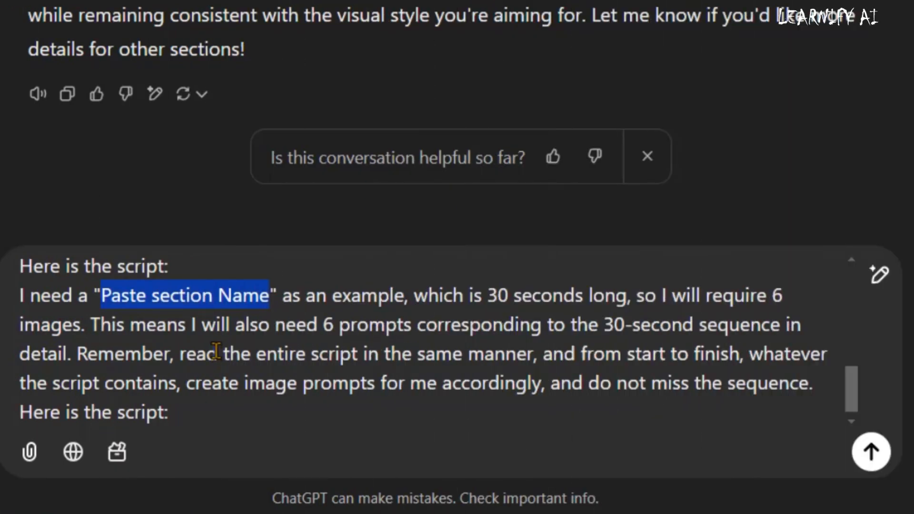
text(The Illusion of Laziness (0:30 - 1:30))
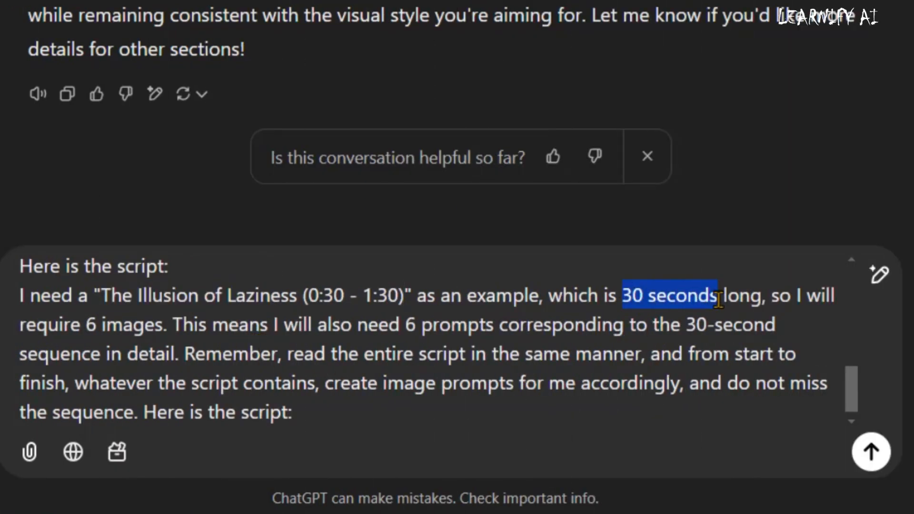
text(1 minut)
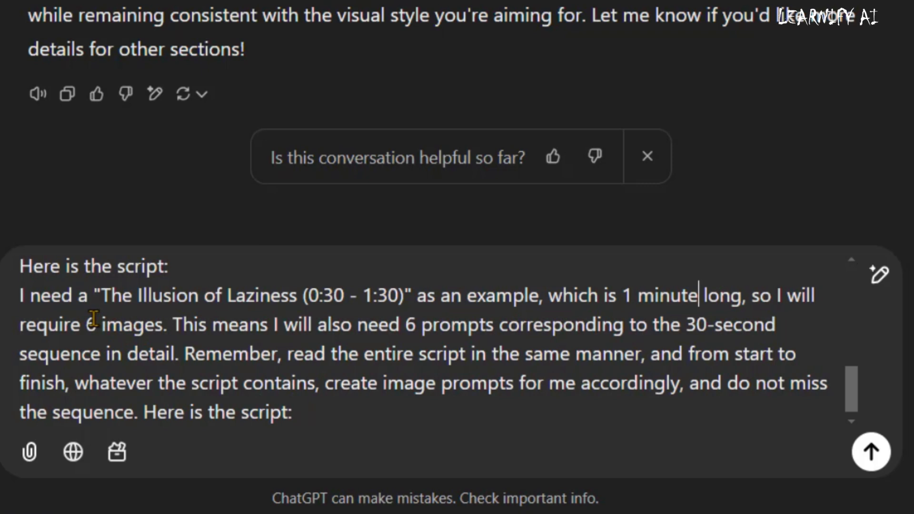
key(BackSpace)
text(12)
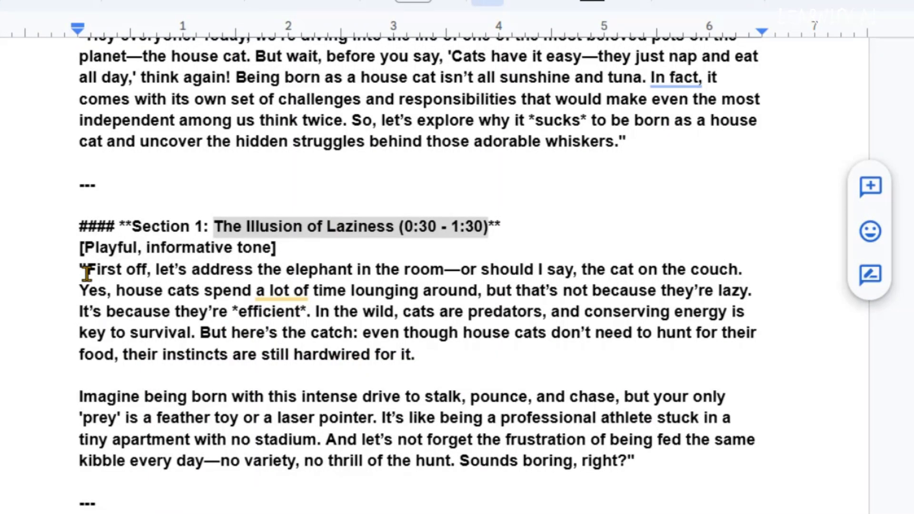
Copy the Section 1 narration from the script, append it after "Here is the script:" and send the prompt.
drag(144, 269, 555, 424)
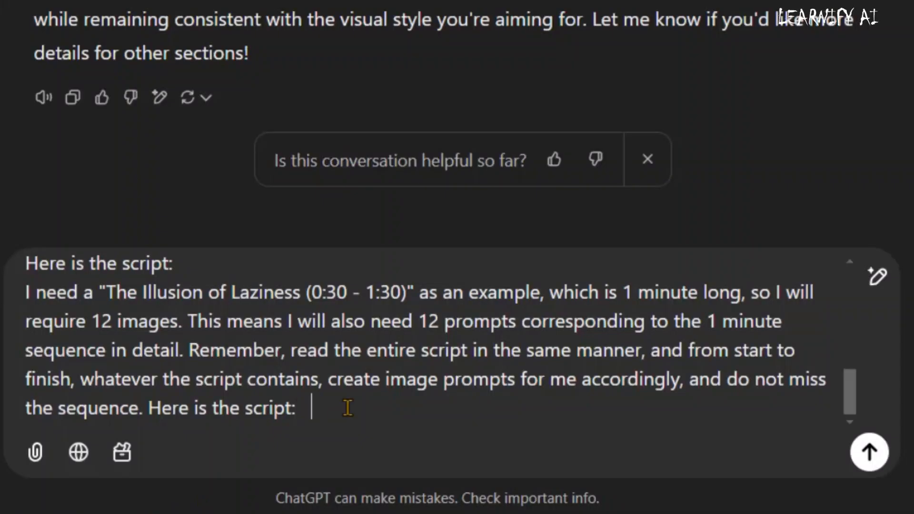
key(ctrl+v)
click(874, 456)
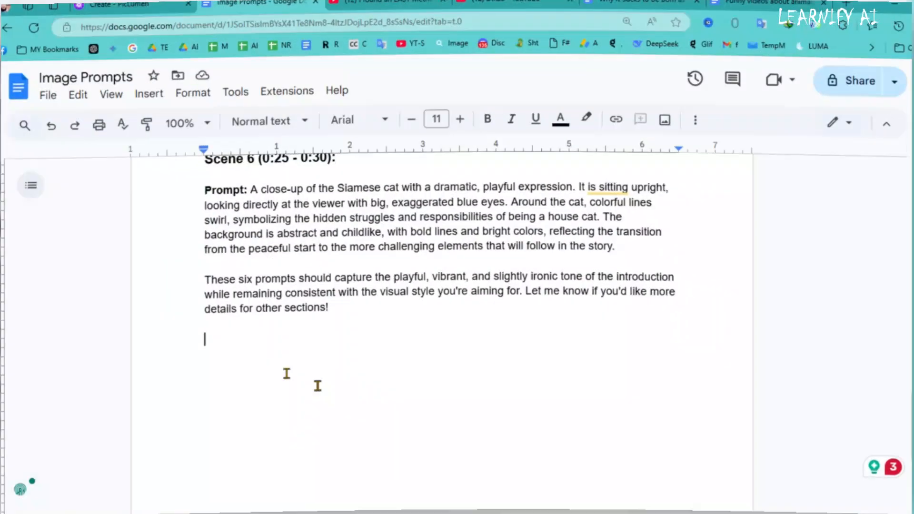
Paste the 12 generated scene prompts into the Image Prompts document and look back over them.
key(ctrl+v)
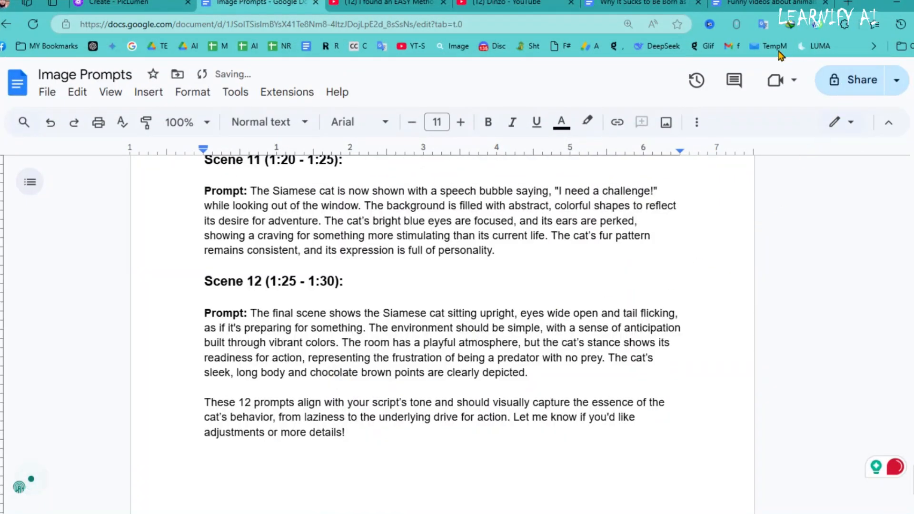
scroll(206, 339, up, 20)
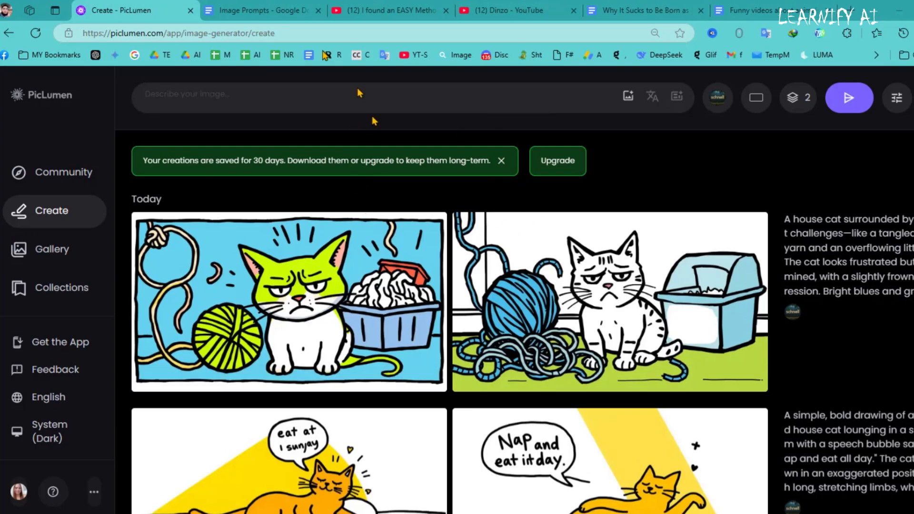
Copy the first scene's cozy living room prompt from the Image Prompts document and paste it as the image description in PicLumen.
click(260, 10)
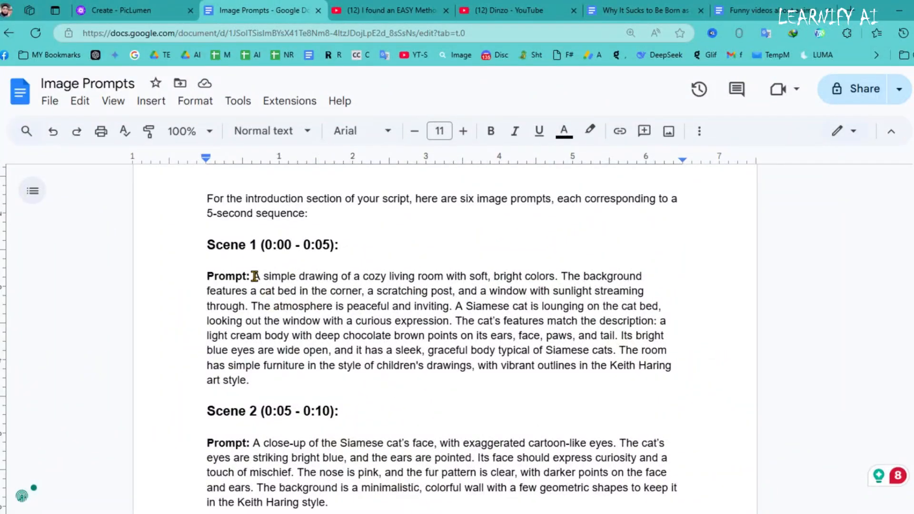
drag(255, 276, 298, 377)
key(ctrl+c)
right_click(312, 324)
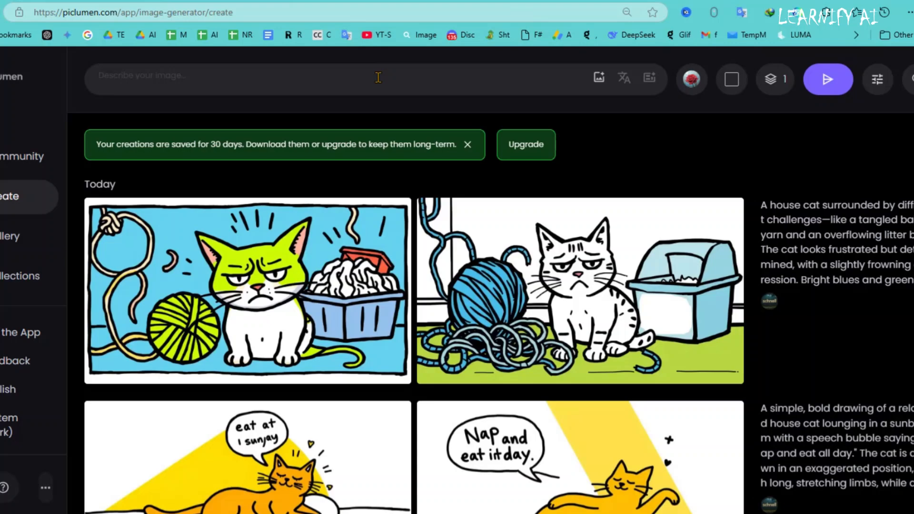
click(379, 77)
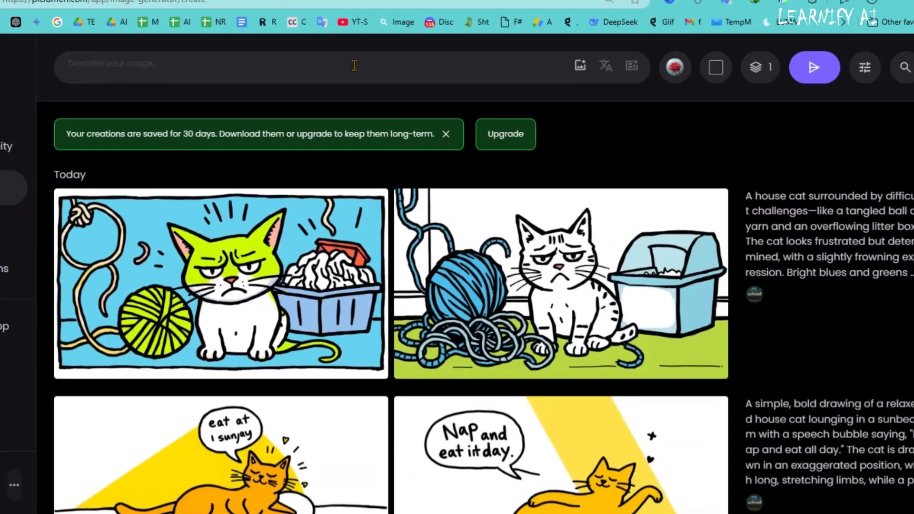
key(ctrl+v)
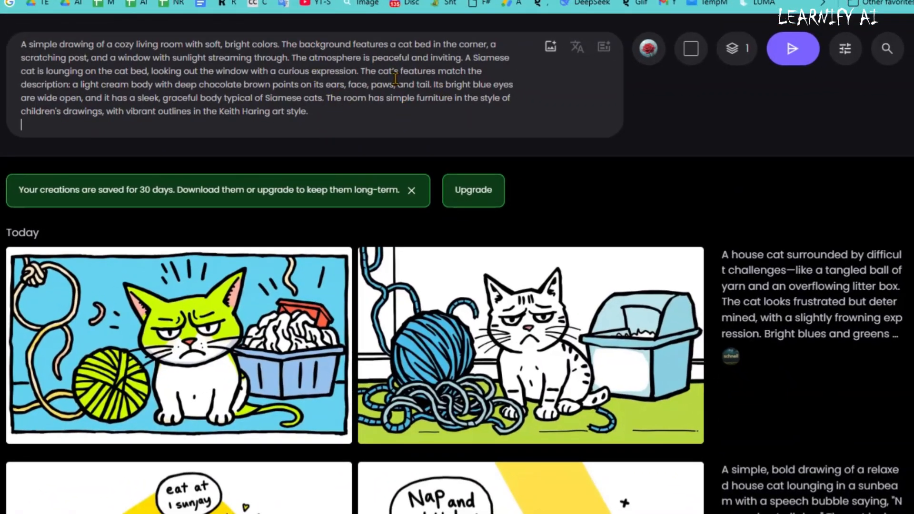
Choose FLUX.1-schnell as the image generation model.
click(644, 56)
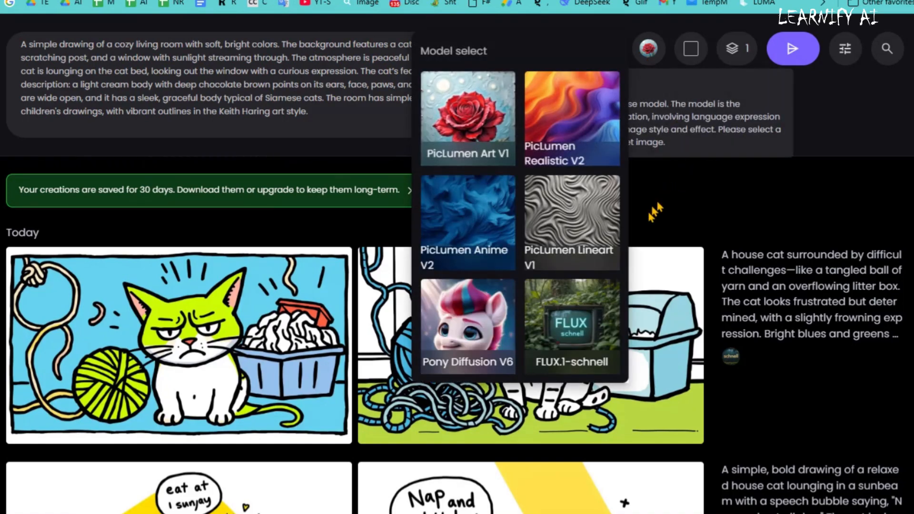
click(561, 320)
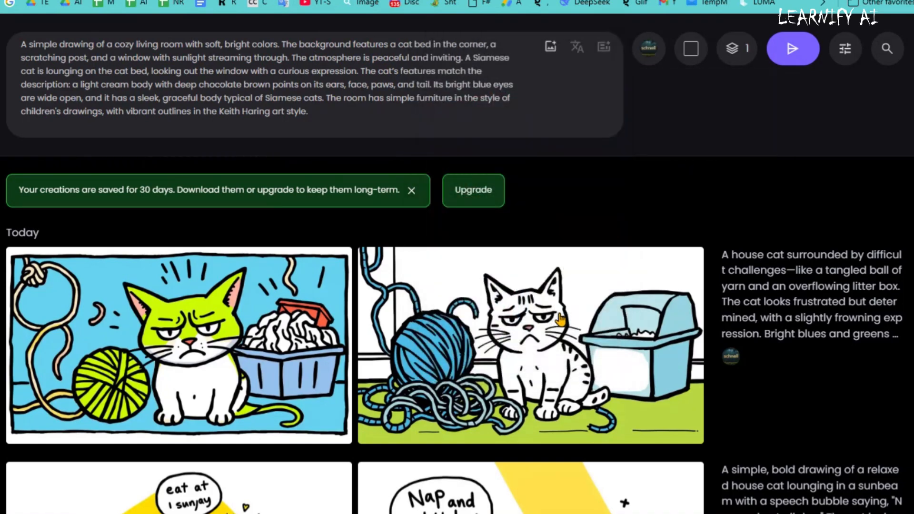
Set the aspect ratio to 16:9 and the output to 2 images, and generate the cozy living room scene.
click(690, 53)
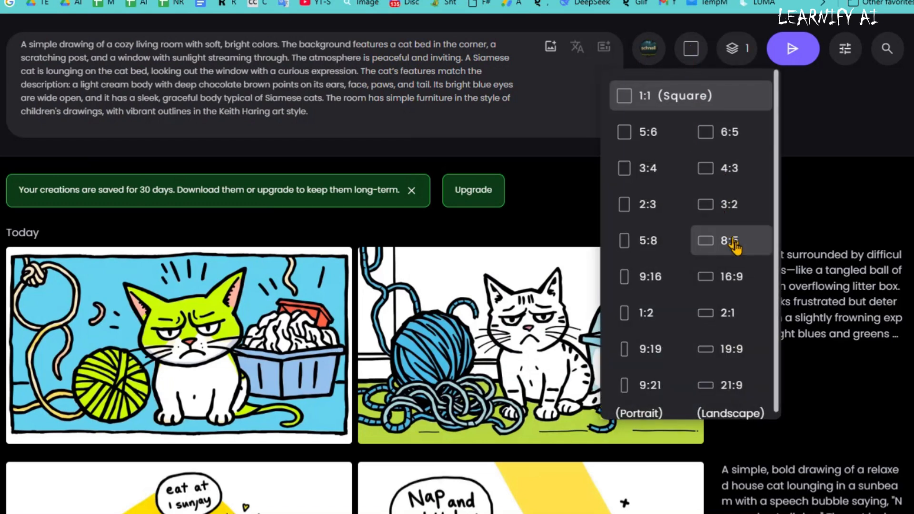
click(717, 285)
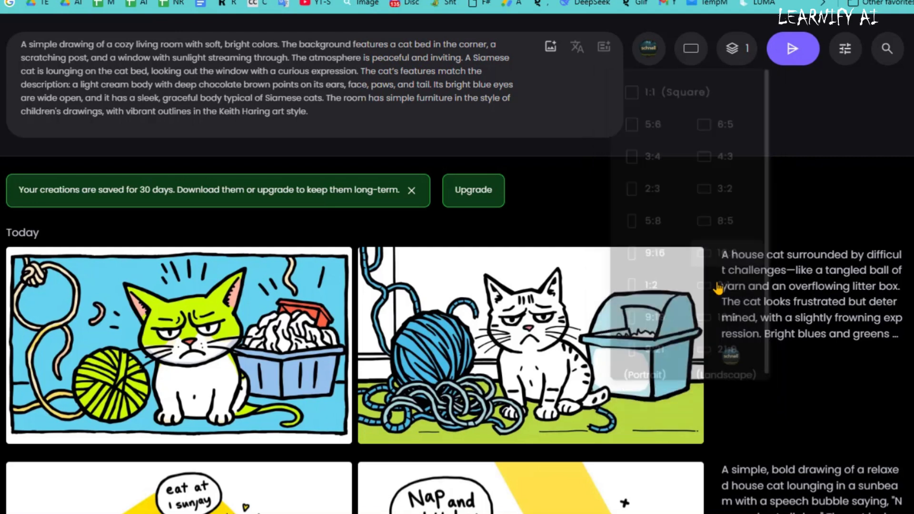
click(745, 53)
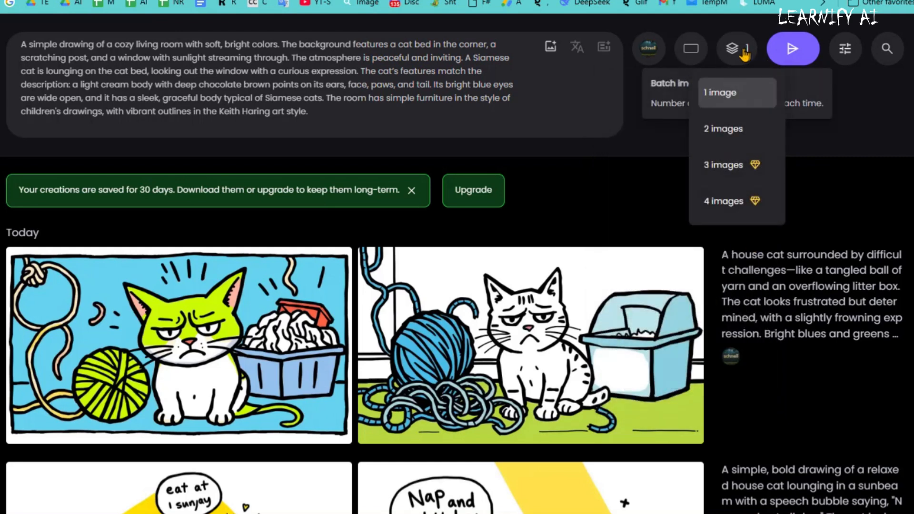
click(727, 138)
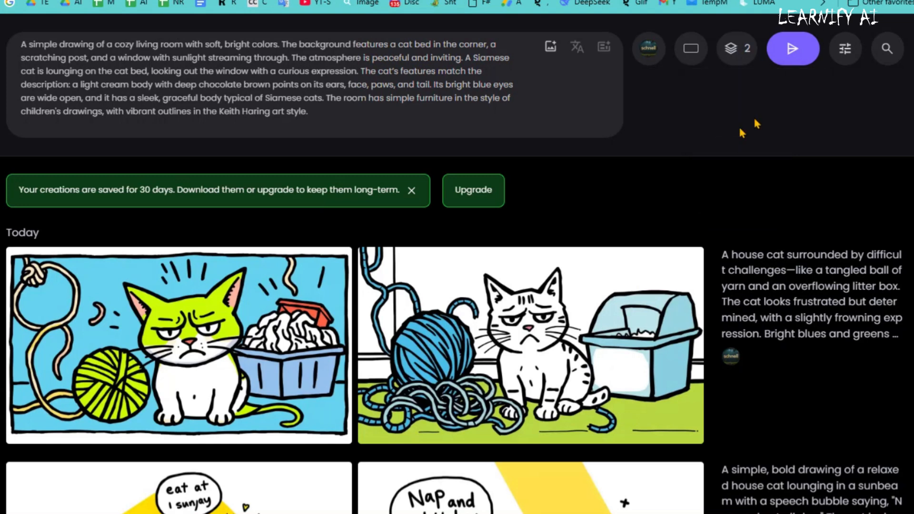
click(792, 50)
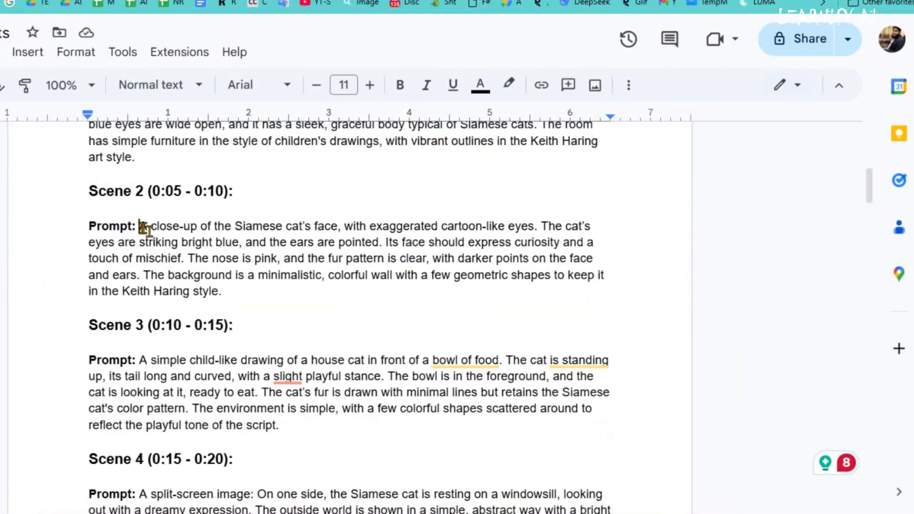
Copy the Scene 2 prompt for the Siamese cat's face close-up into the image description and generate its images.
drag(139, 227, 249, 287)
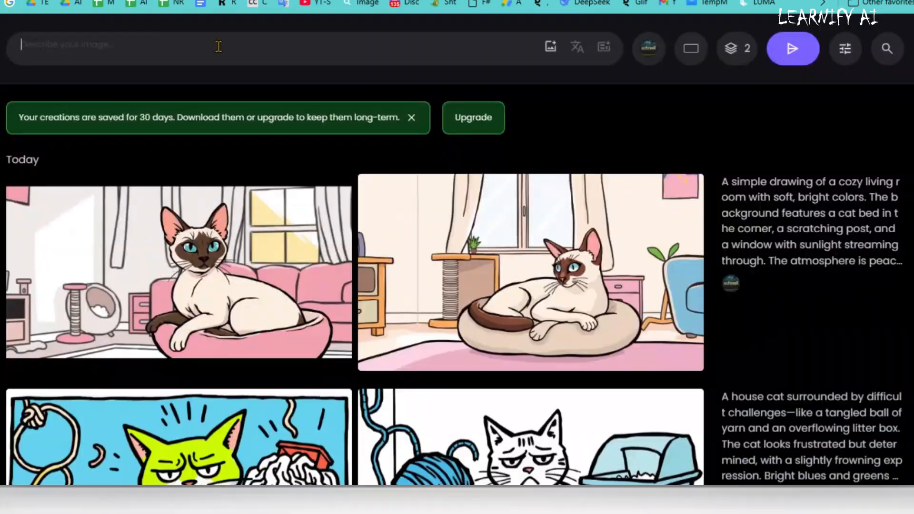
text(A close-up of the Siamese cat’s face, with exaggerated cartoon-like eyes. The cat’s eyes are striking bright blue, and the ears are pointed. Its face should express curiosity and a touch of mischief. The nose is pink, and the fur pattern is clear, with darker points on the face and ears. The background is a minimalistic, colorful wall with a few geometric shapes to keep it in the Keith Haring style.)
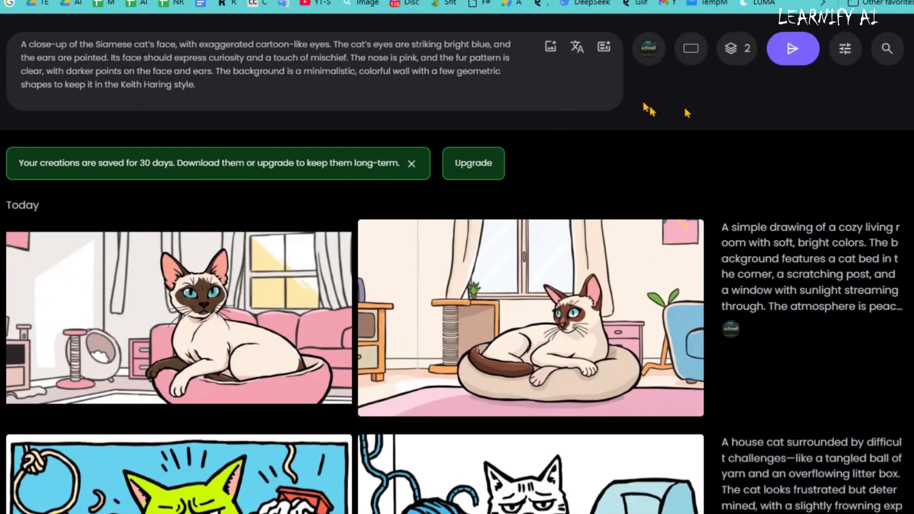
click(792, 49)
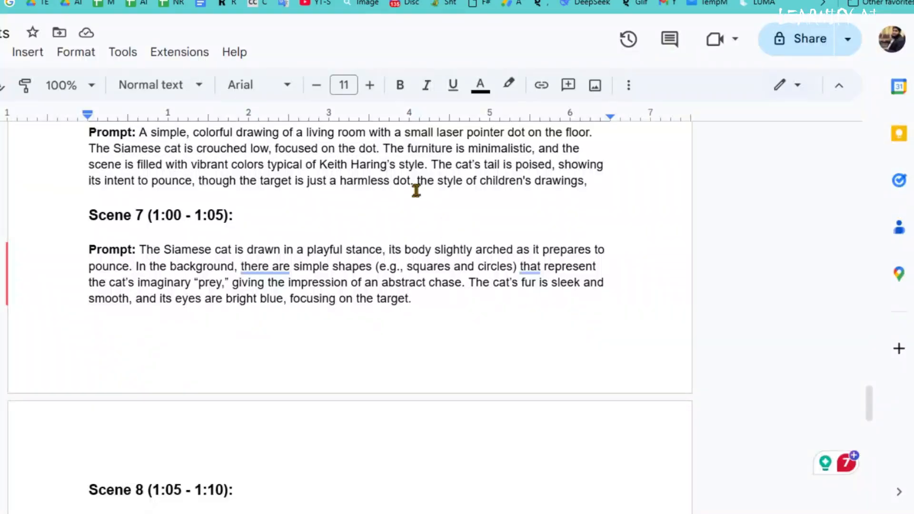
Download the chosen Scene 1 living room cat image from PicLumen and save it under the name 1.
scroll(484, 345, down, 15)
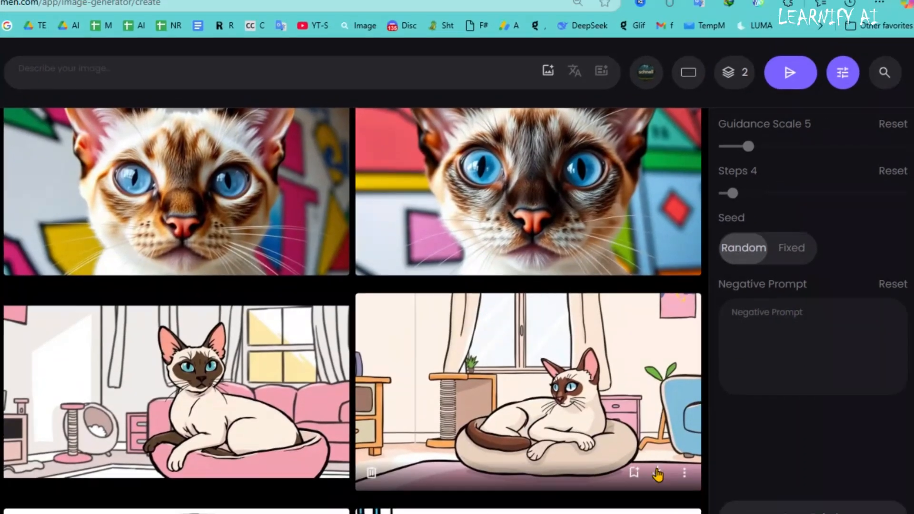
click(660, 449)
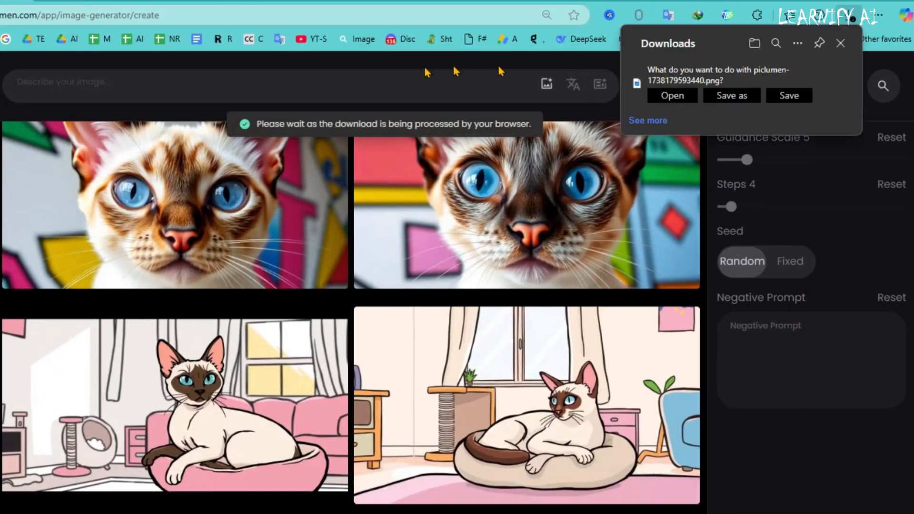
click(732, 95)
text(1)
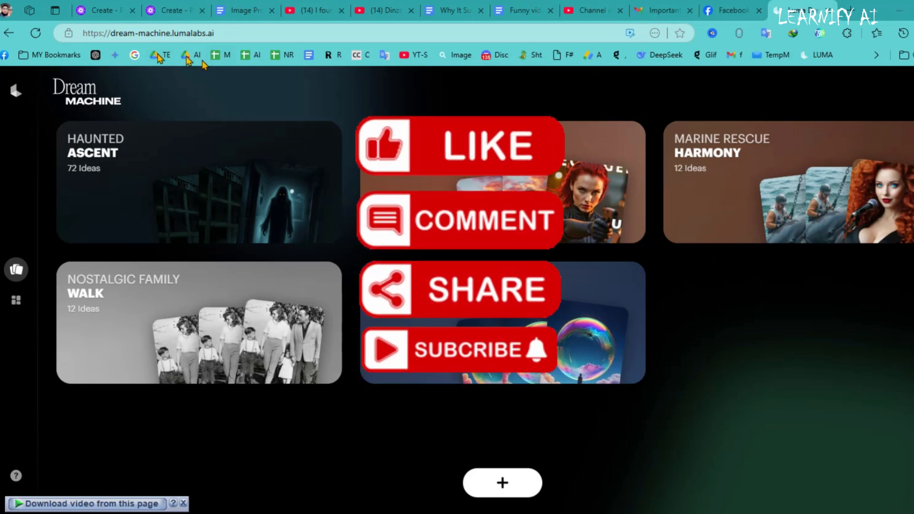
In Dream Machine's Haunted Ascent board, generate a video from the living room cat start frame and the Scene 1 prompt.
click(181, 195)
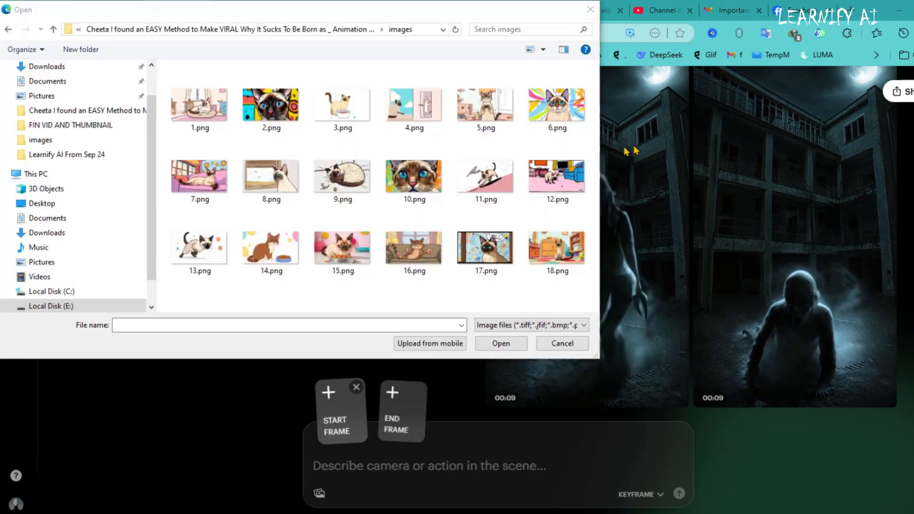
click(201, 114)
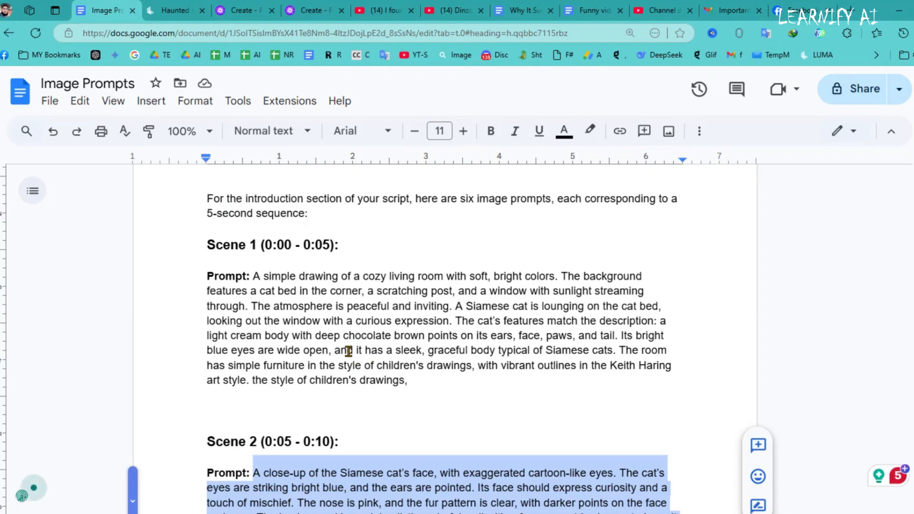
click(348, 350)
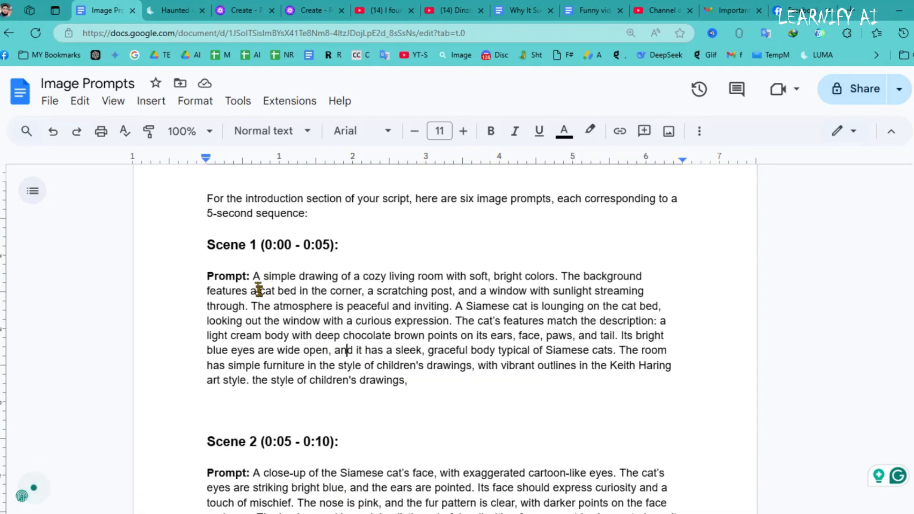
drag(255, 275, 463, 383)
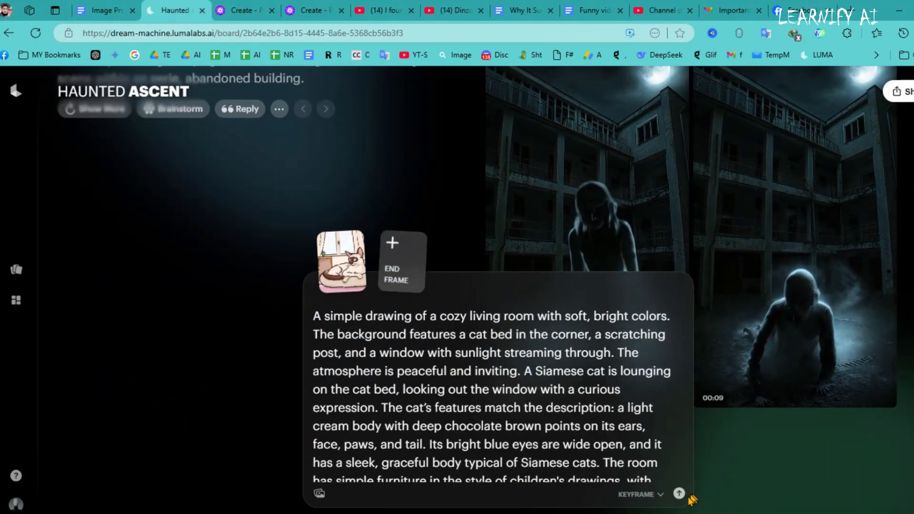
click(680, 495)
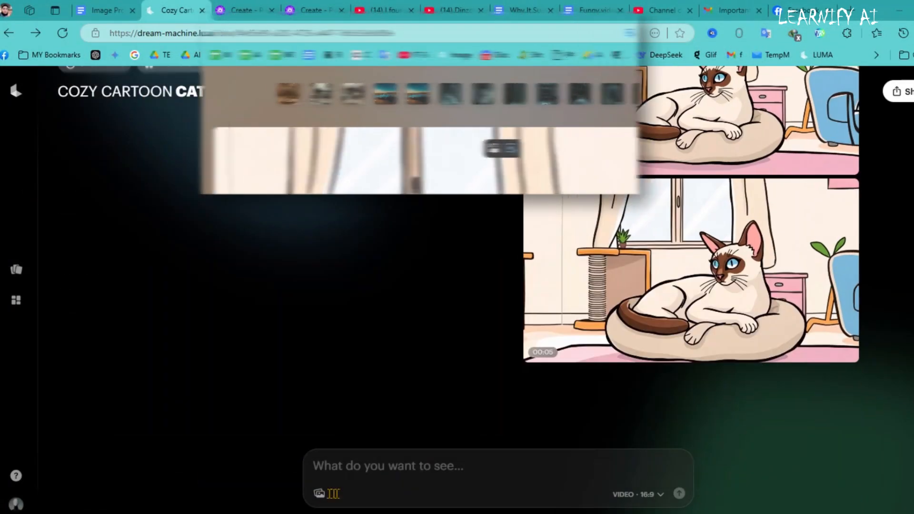
Upload 2.png as the start frame and paste the Scene 2 prompt from the Image Prompts document as its description.
click(319, 495)
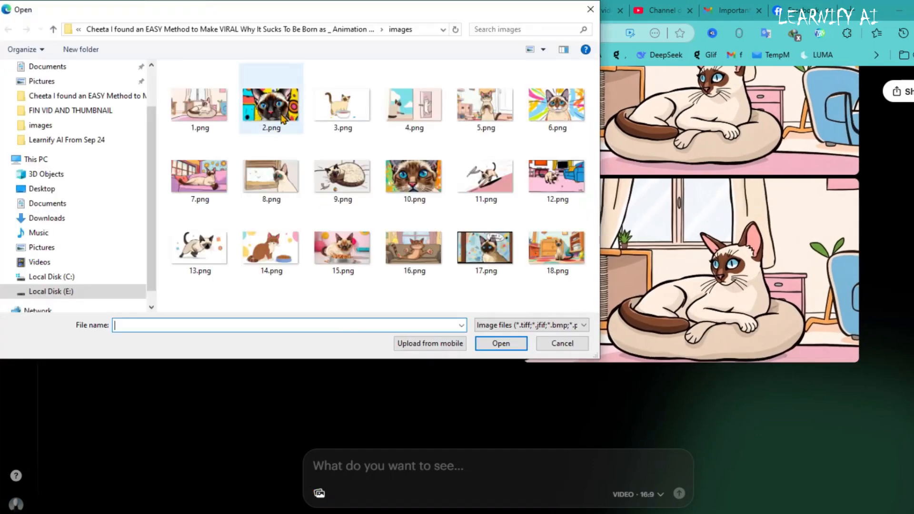
double_click(271, 97)
click(105, 9)
drag(261, 292, 537, 363)
key(ctrl+c)
click(176, 10)
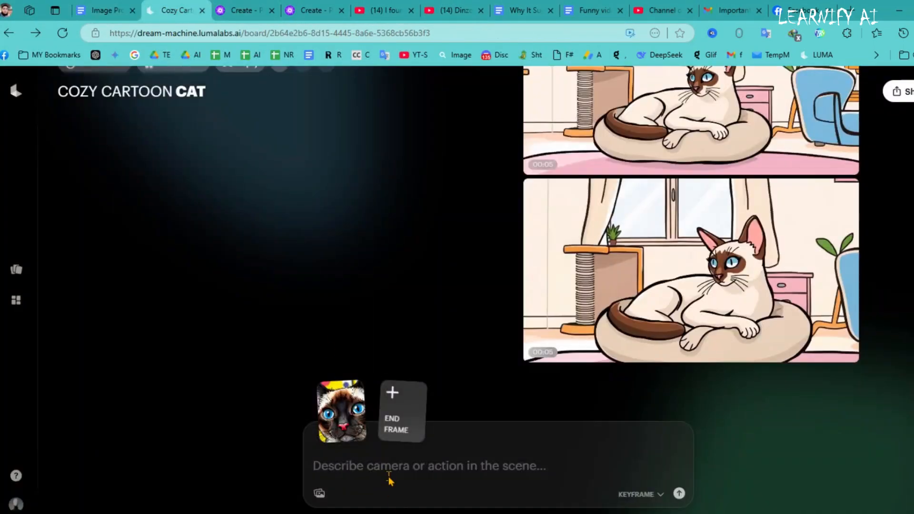
click(390, 475)
key(ctrl+v)
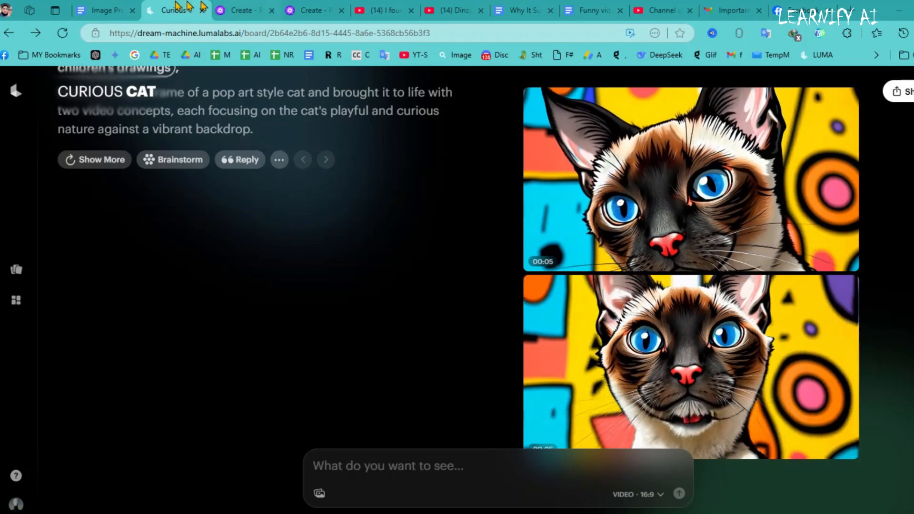
Upload the next scene image to Dream Machine and paste the following scene's prompt from the Image Prompts document.
click(319, 493)
double_click(255, 249)
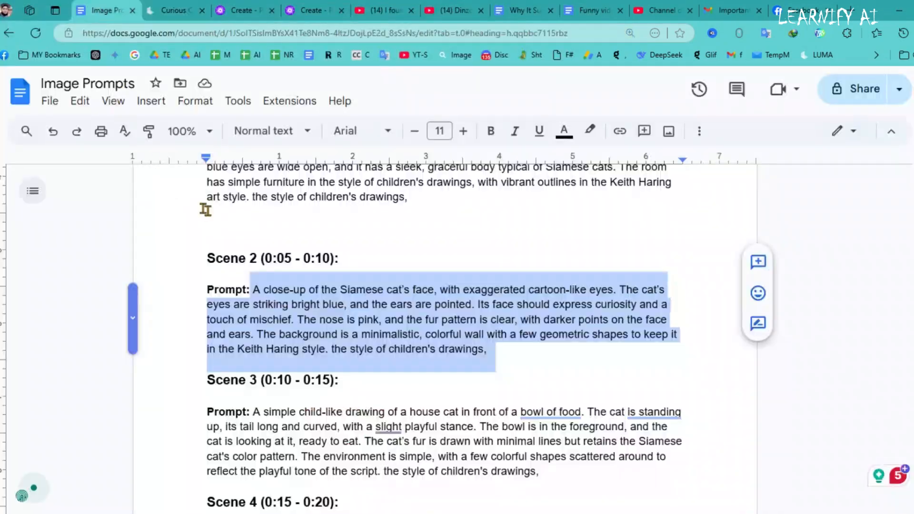
scroll(219, 224, down, 5)
drag(223, 229, 536, 287)
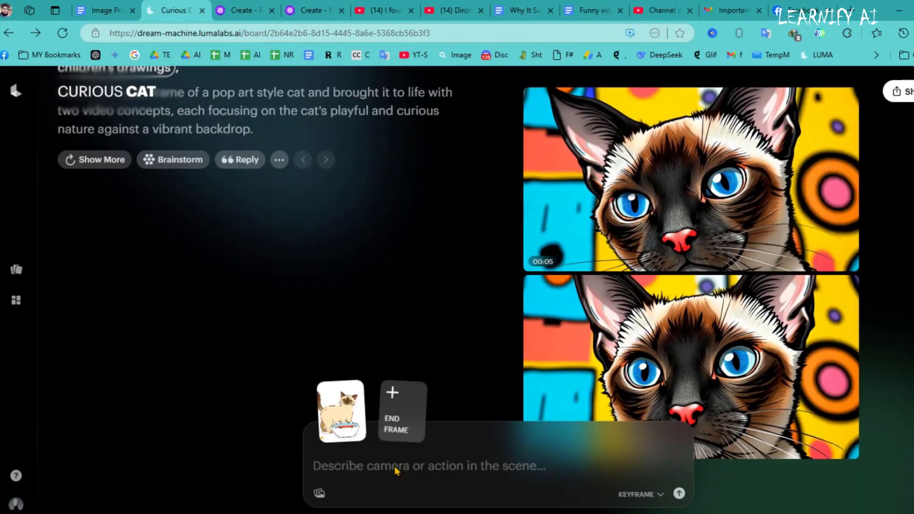
key(ctrl+v)
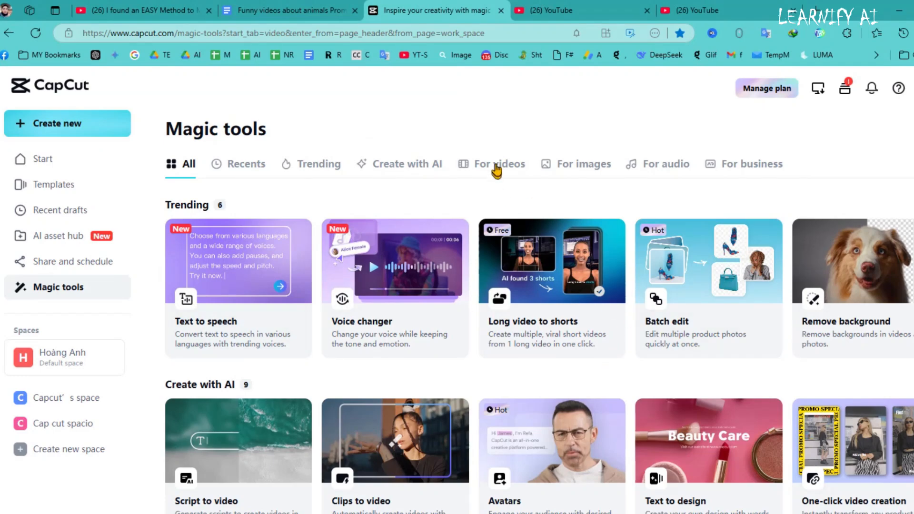
Upscale the Scene 1 cat video to 2x with CapCut's online video upscaler and export it.
click(496, 167)
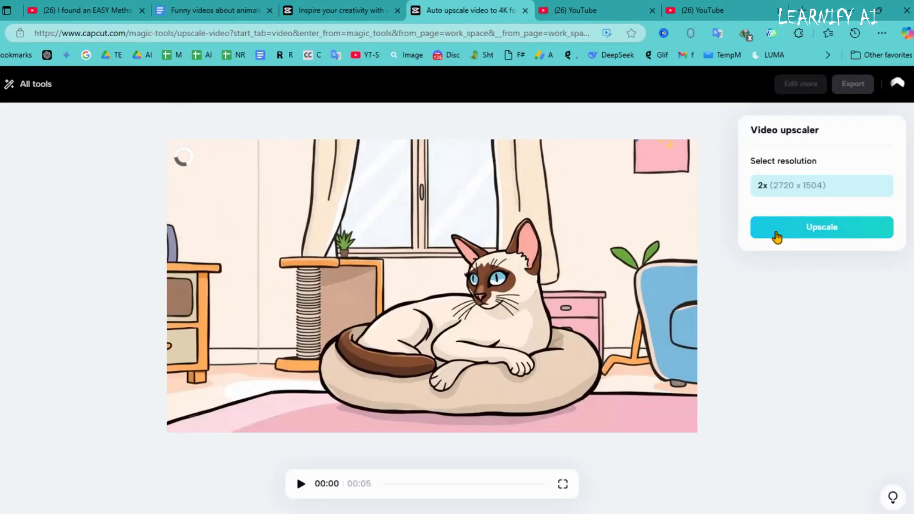
click(776, 236)
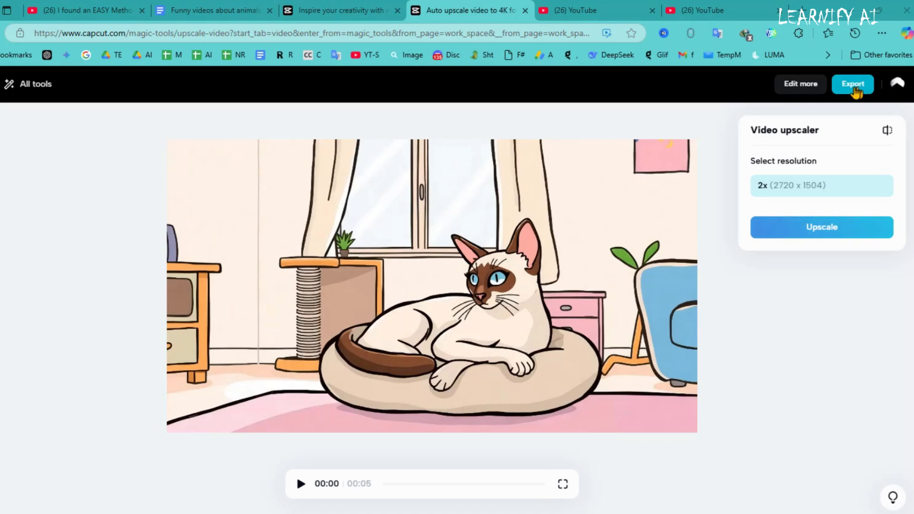
click(854, 87)
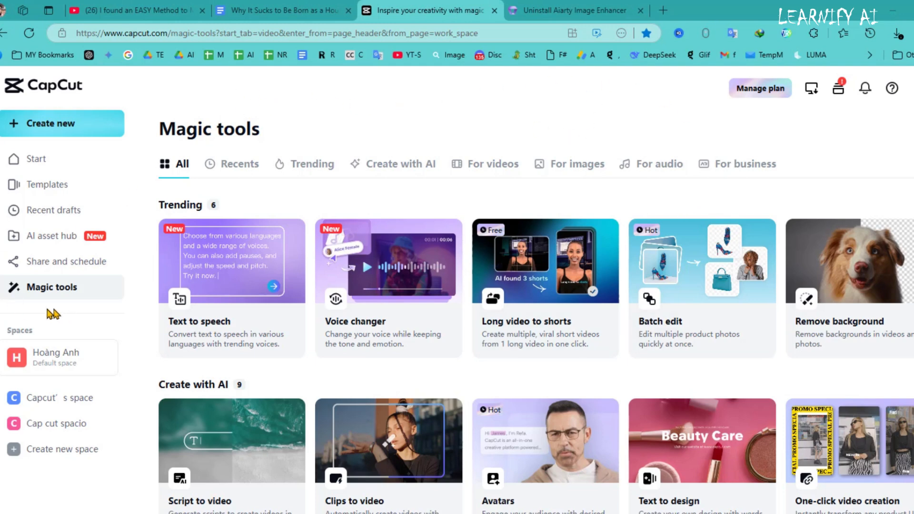
Open CapCut's text to speech tool and copy the House Cat script's introduction and Section 1 narration into it.
click(653, 170)
click(237, 271)
drag(552, 10, 419, 11)
click(286, 11)
drag(206, 285, 576, 359)
scroll(437, 334, down, 3)
drag(201, 324, 436, 358)
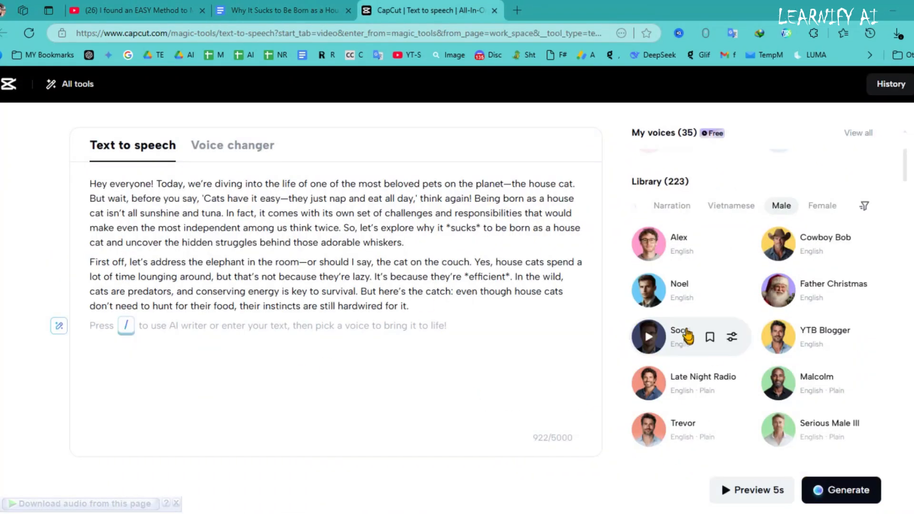
Generate the narration with the Soothing Narrator male voice and download it as audio only.
click(688, 336)
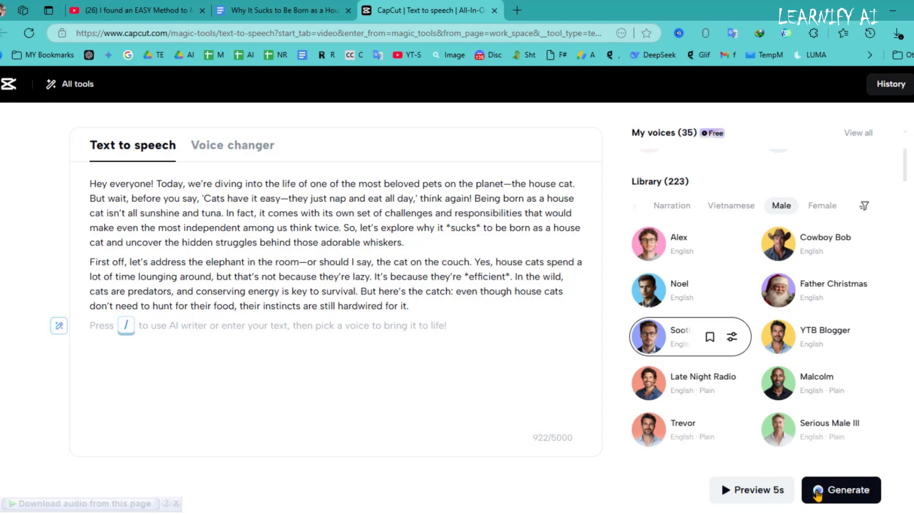
click(817, 494)
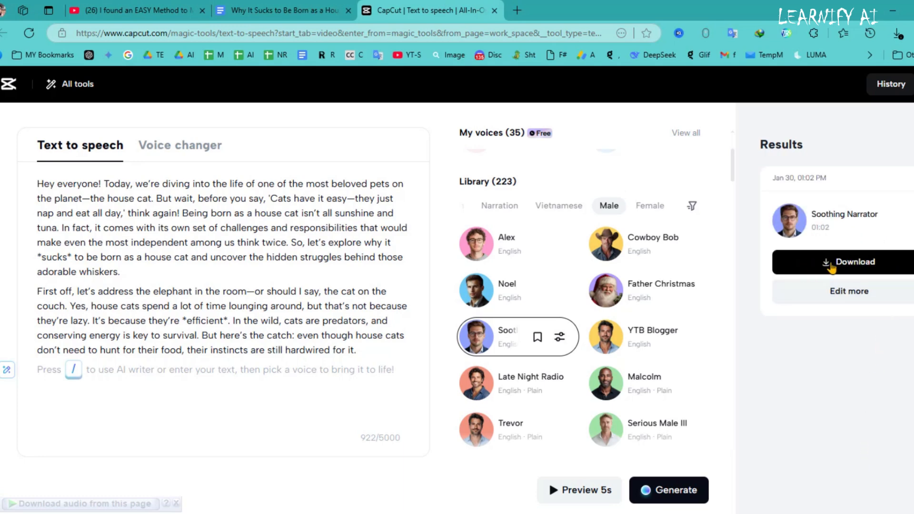
click(807, 264)
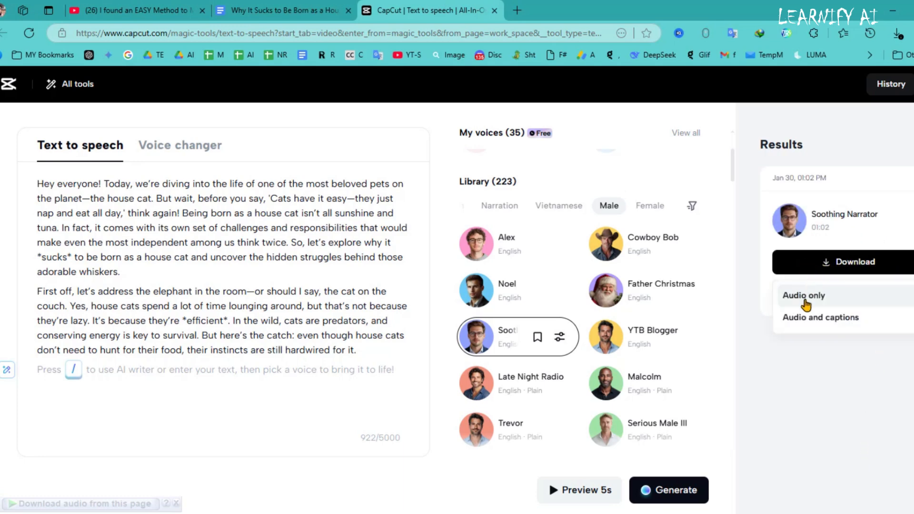
click(825, 297)
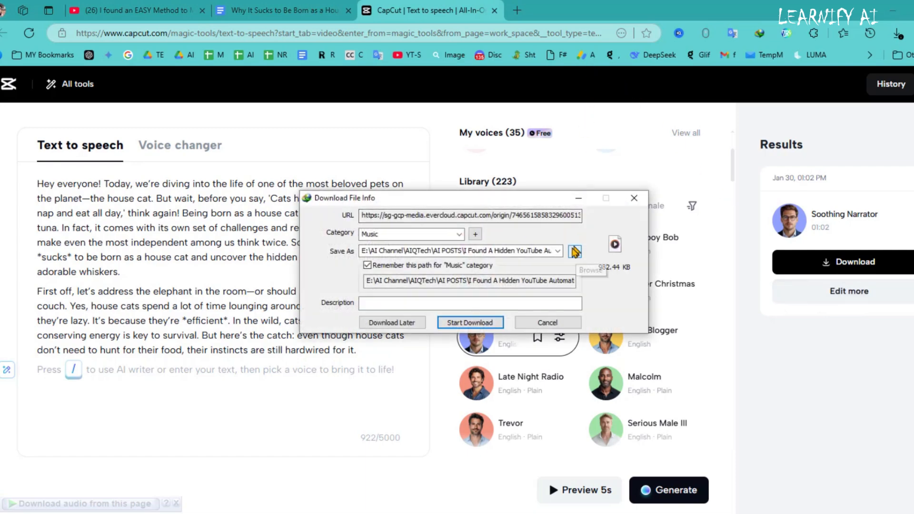
click(464, 325)
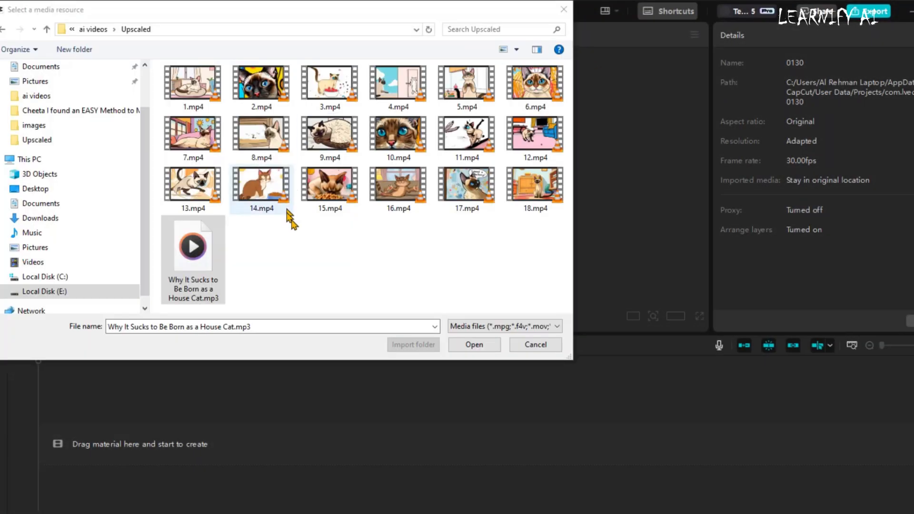
Import all the numbered clips and the House Cat narration MP3 from the Upscaled folder and place them on the timeline.
click(275, 145)
key(ctrl+a)
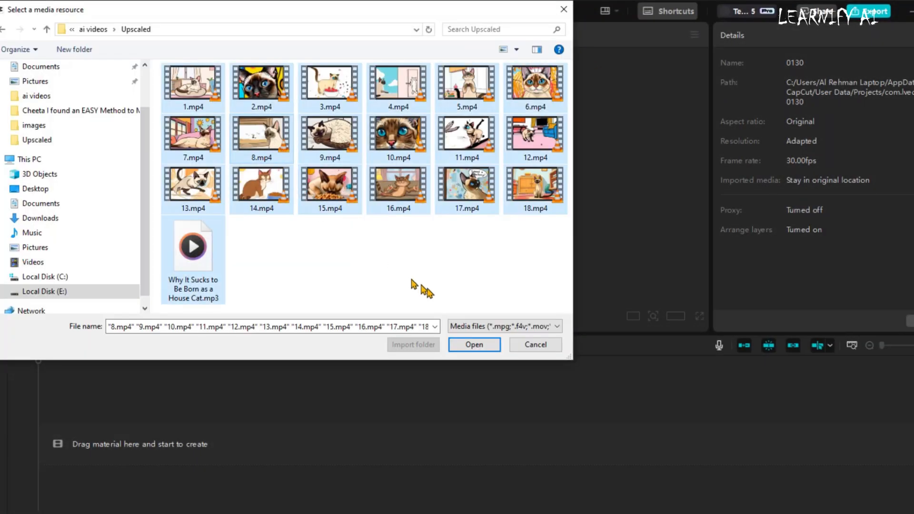
click(476, 350)
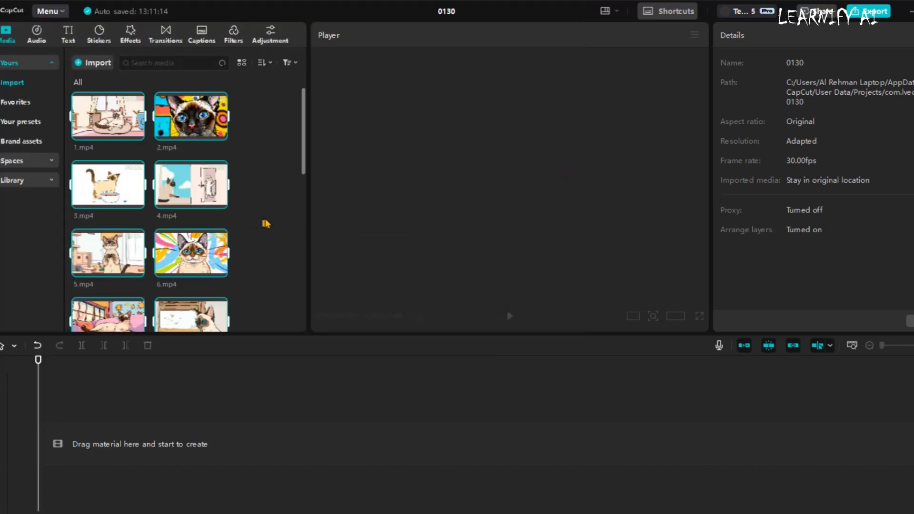
drag(217, 195, 159, 429)
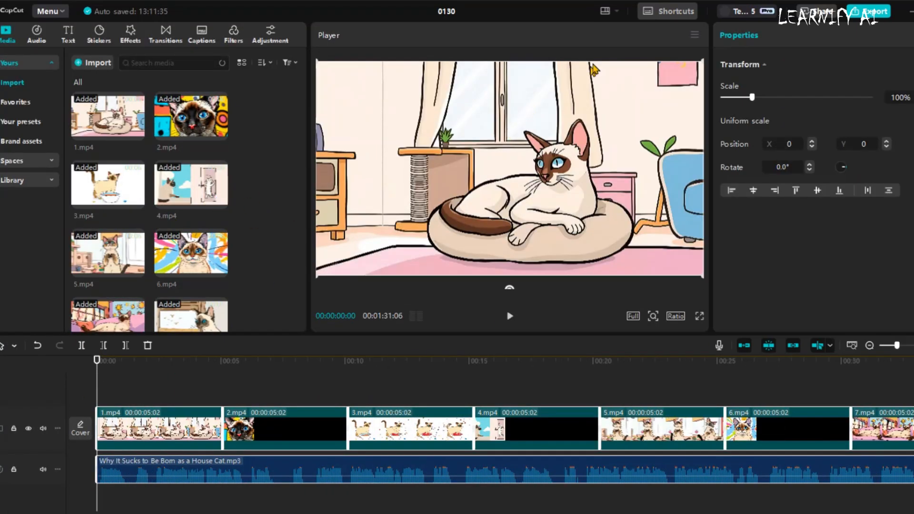
Play back the opening of the timeline to check the clips against the narration.
key(space)
key(space)
click(248, 399)
key(space)
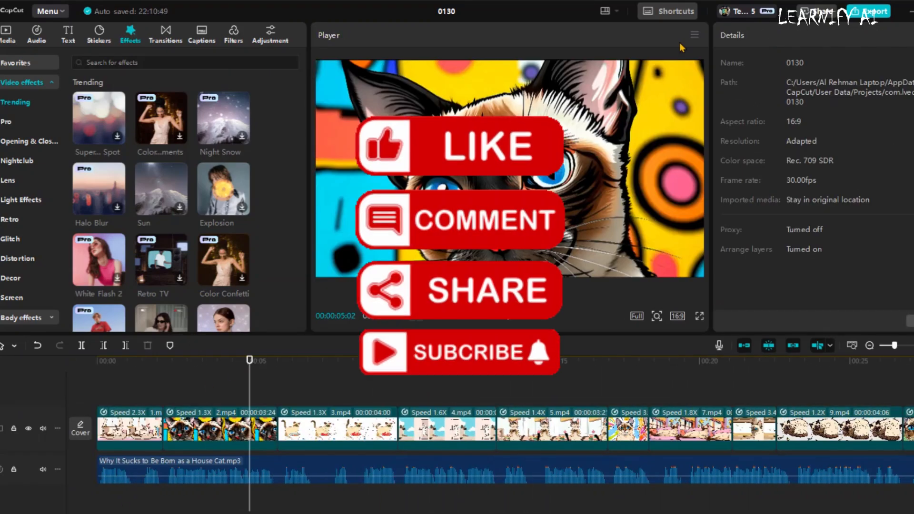
Add a trending transition between the first and second clips and play it back.
click(162, 37)
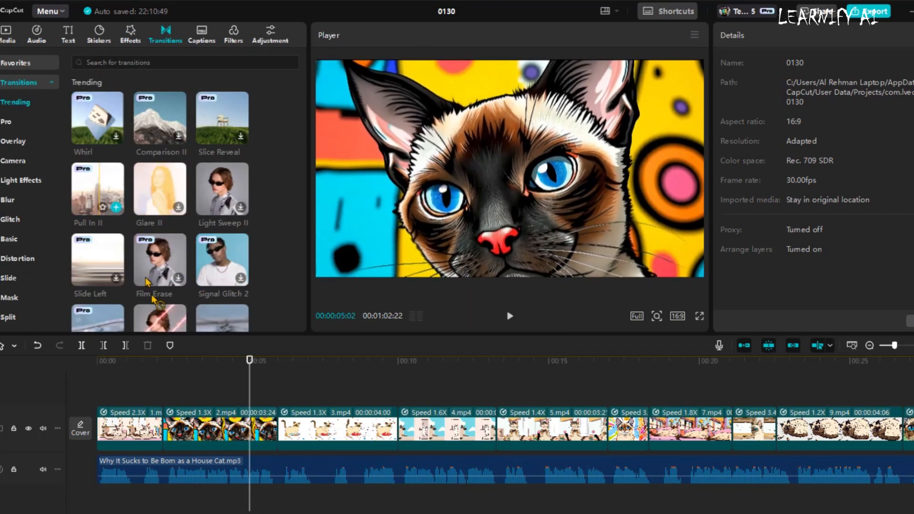
drag(153, 299, 169, 422)
drag(170, 422, 164, 426)
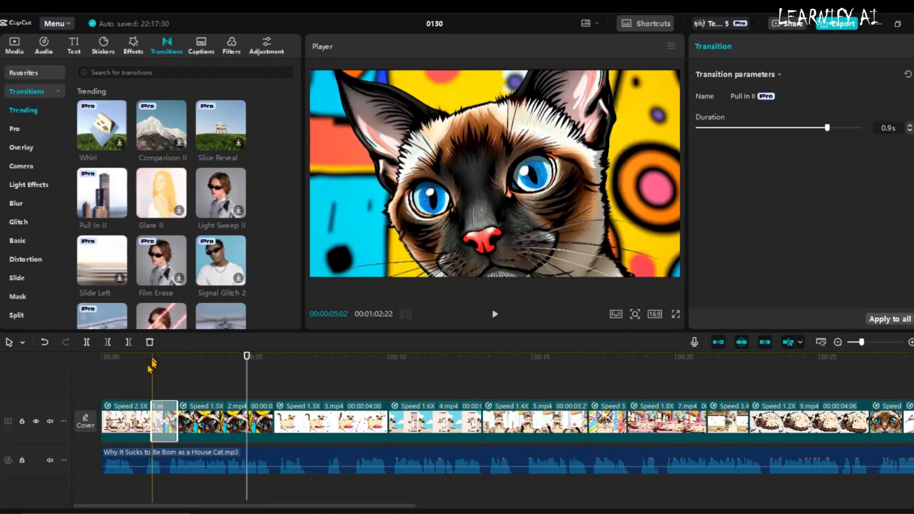
click(130, 388)
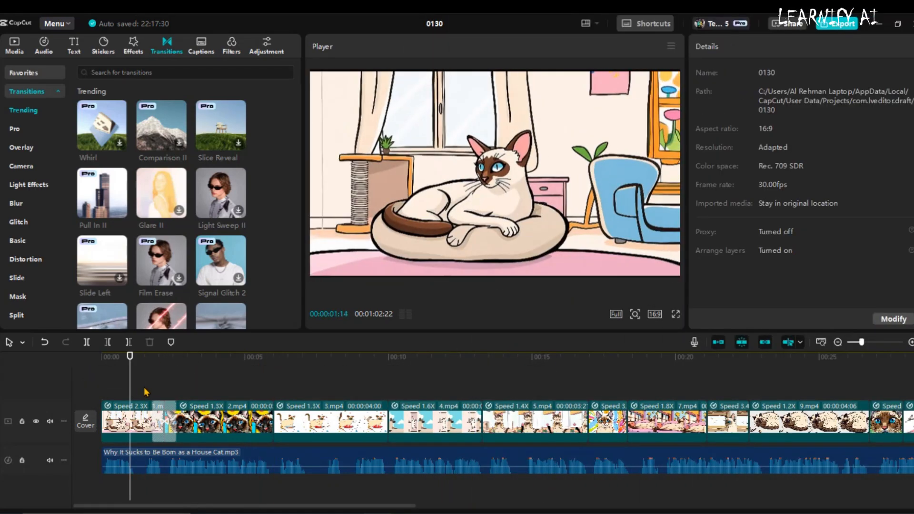
click(143, 387)
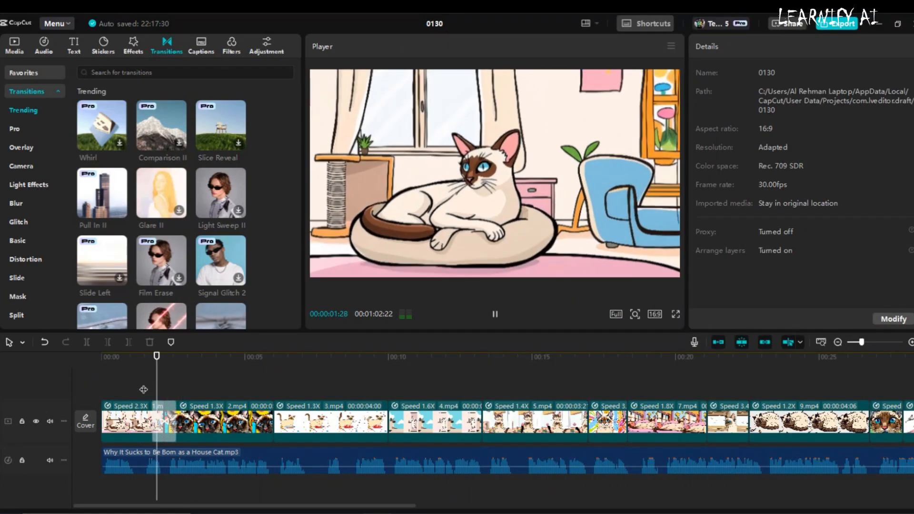
Add the Woosh transition between the second and third clips, preview it, and apply it to all clips on the timeline.
scroll(174, 245, down, 2)
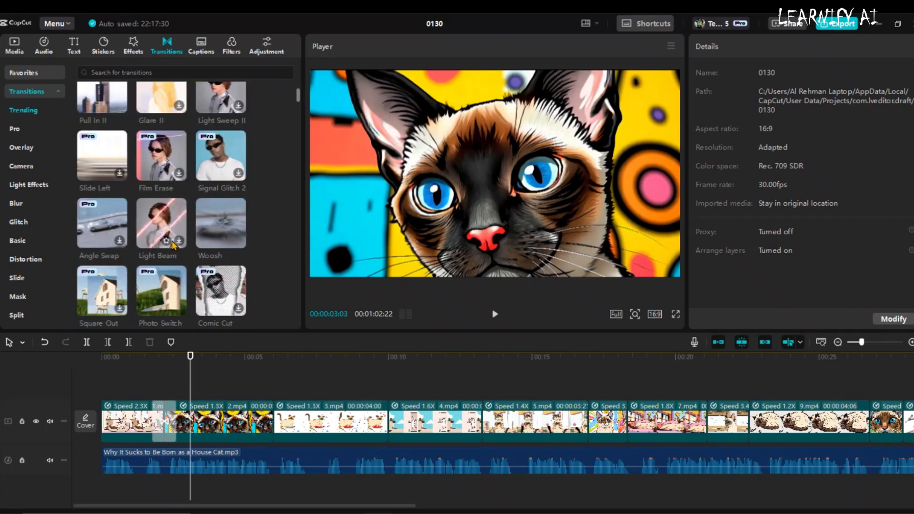
mouse_move(220, 223)
mouse_down()
mouse_move(289, 351)
mouse_move(269, 417)
mouse_up()
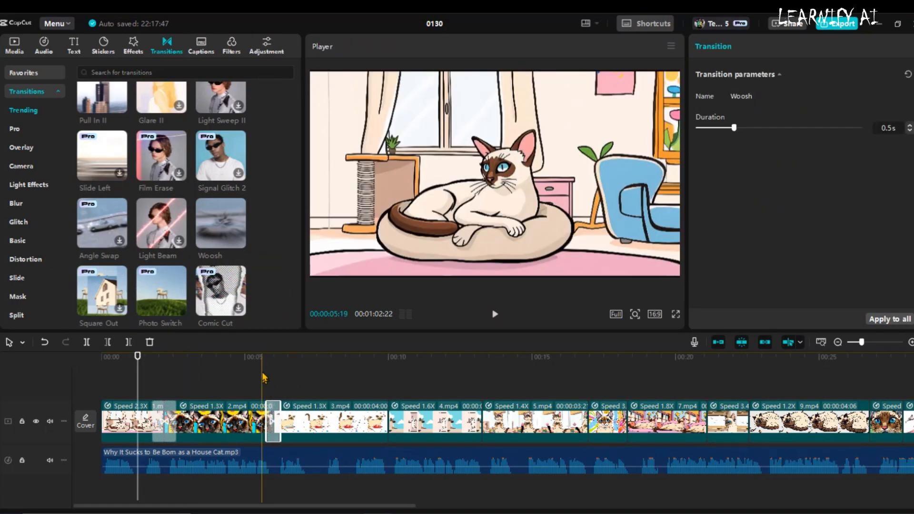
click(262, 376)
key(space)
key(space)
click(273, 415)
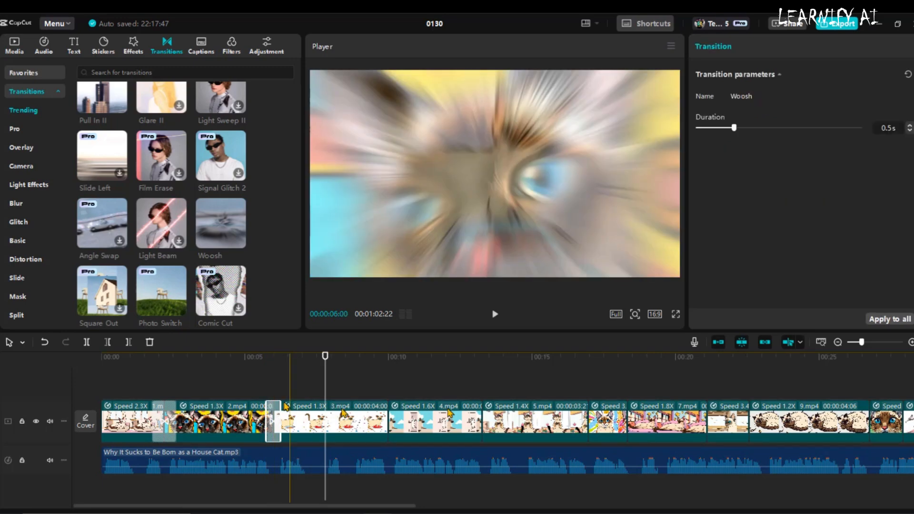
click(881, 322)
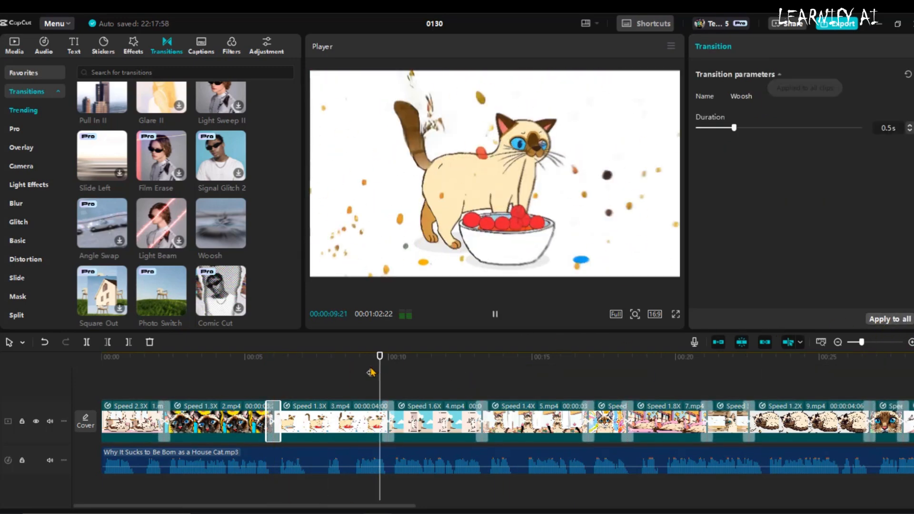
click(464, 386)
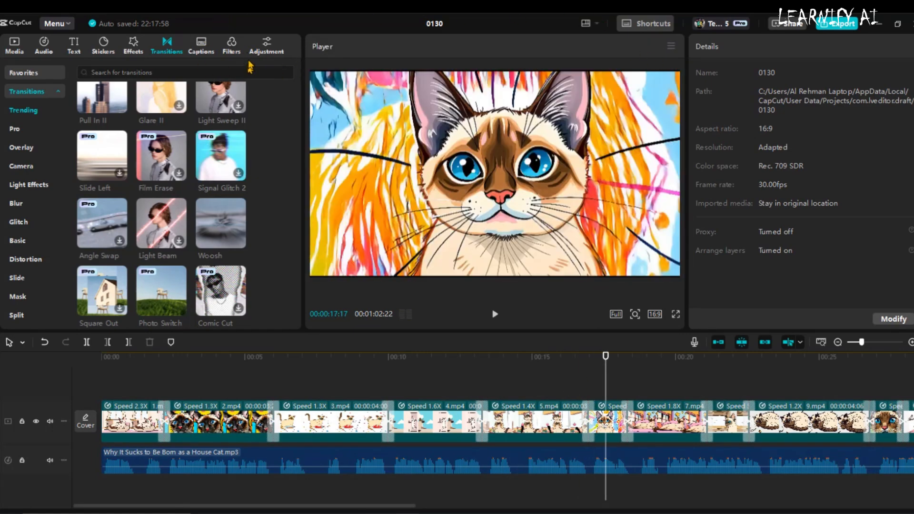
Add the 4K and Clear II filters above the clips and stretch both across the full length of the video.
click(234, 50)
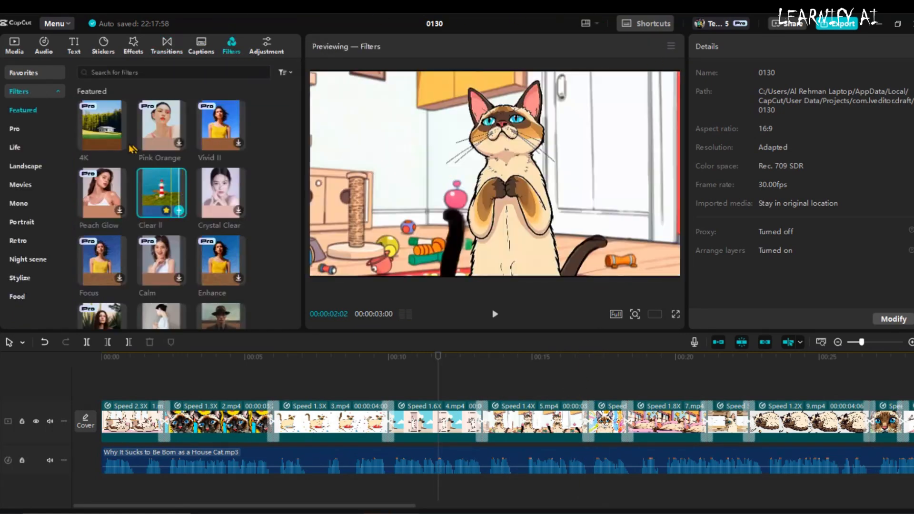
drag(114, 133, 534, 405)
click(837, 342)
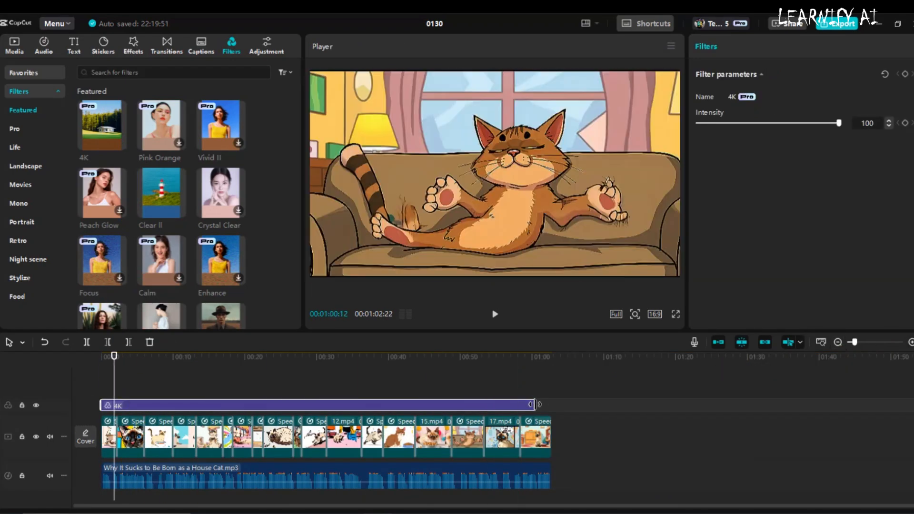
drag(159, 192, 547, 399)
click(100, 419)
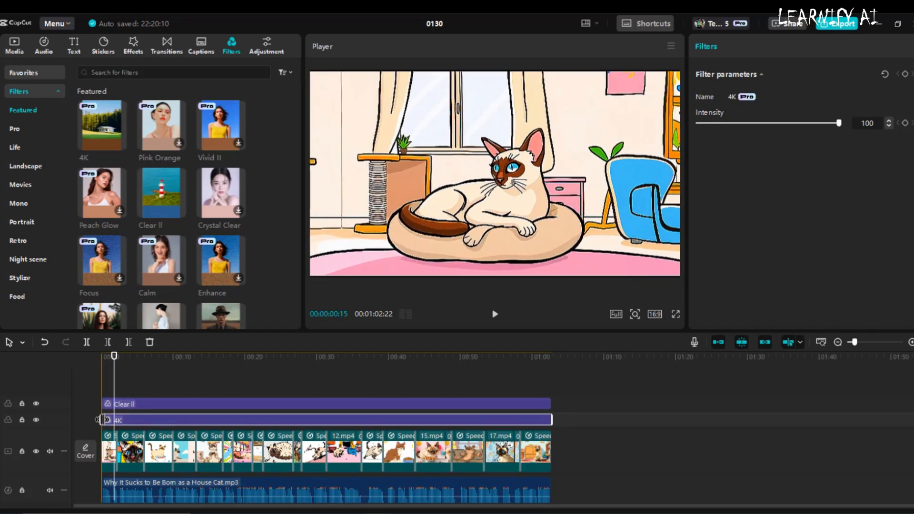
click(186, 394)
key(ctrl+equal)
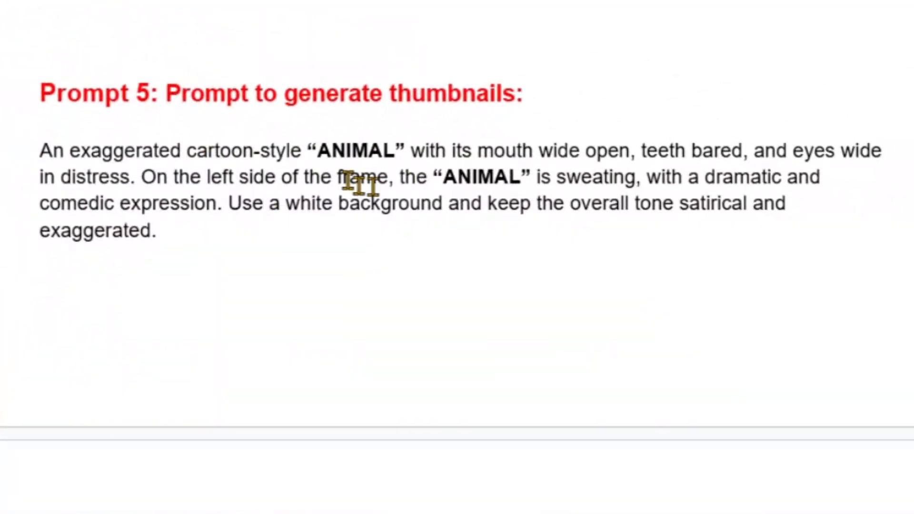
Replace both "ANIMAL" placeholders in the Prompt 5 thumbnail text with "Cat" and copy the whole prompt.
drag(396, 152, 324, 152)
text(Cat)
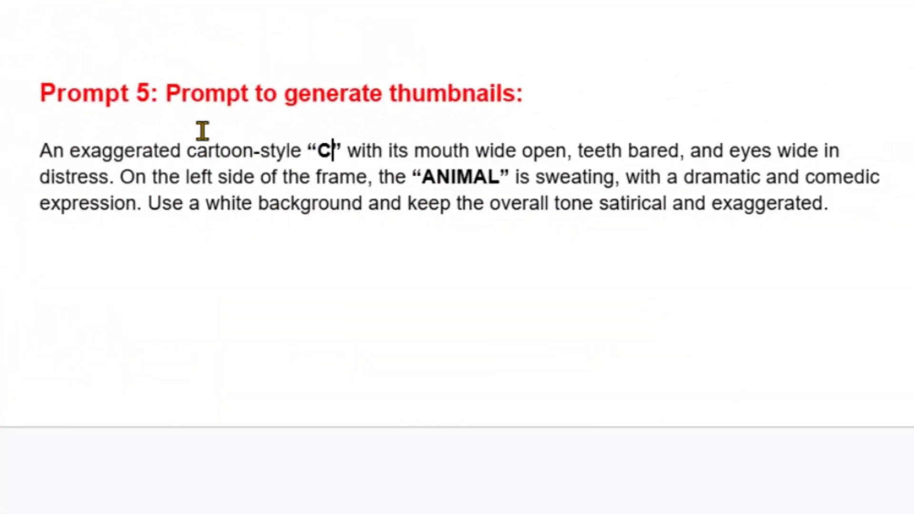
drag(494, 187, 437, 176)
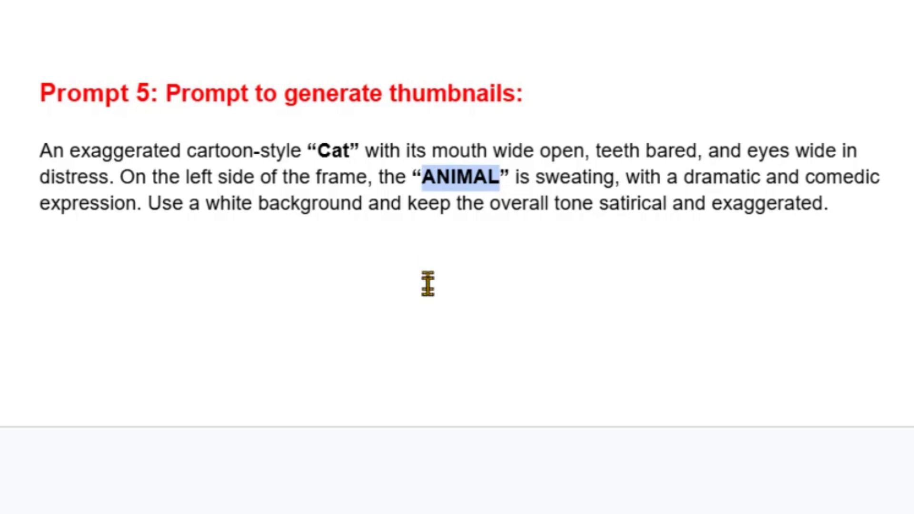
text(Cat)
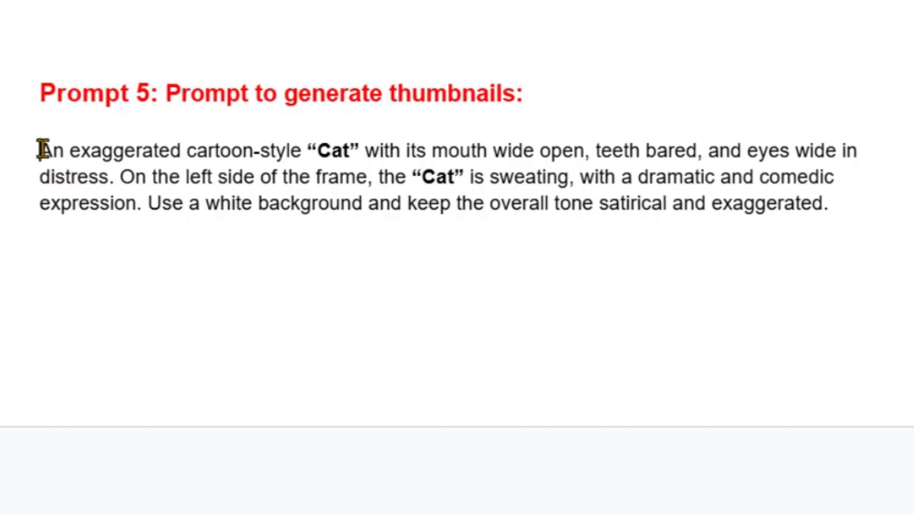
drag(42, 149, 889, 204)
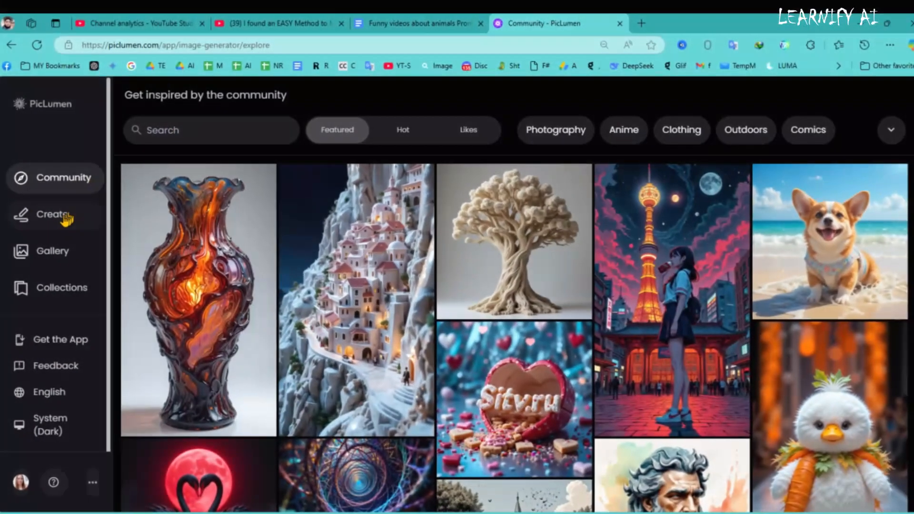
Switch to PicLumen, generate cat thumbnail images from the copied prompt, and review the created images.
click(66, 219)
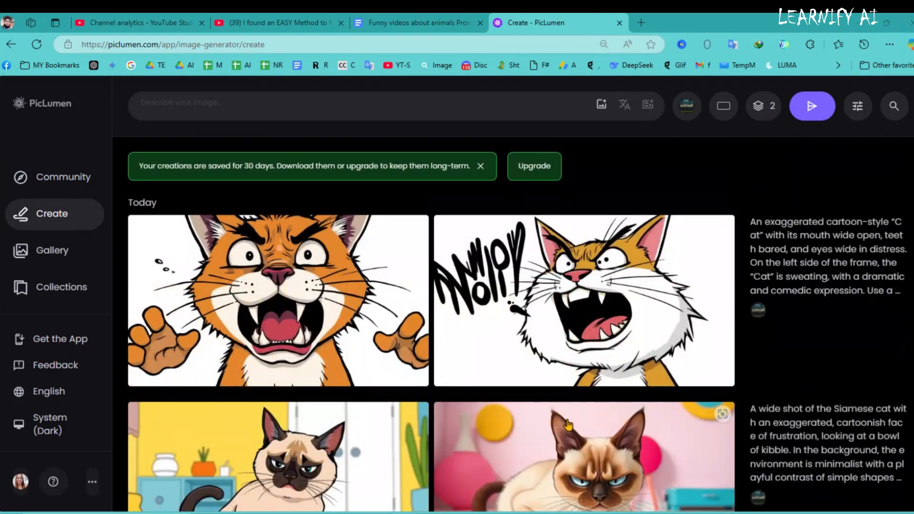
scroll(850, 295, down, 2)
scroll(841, 292, up, 2)
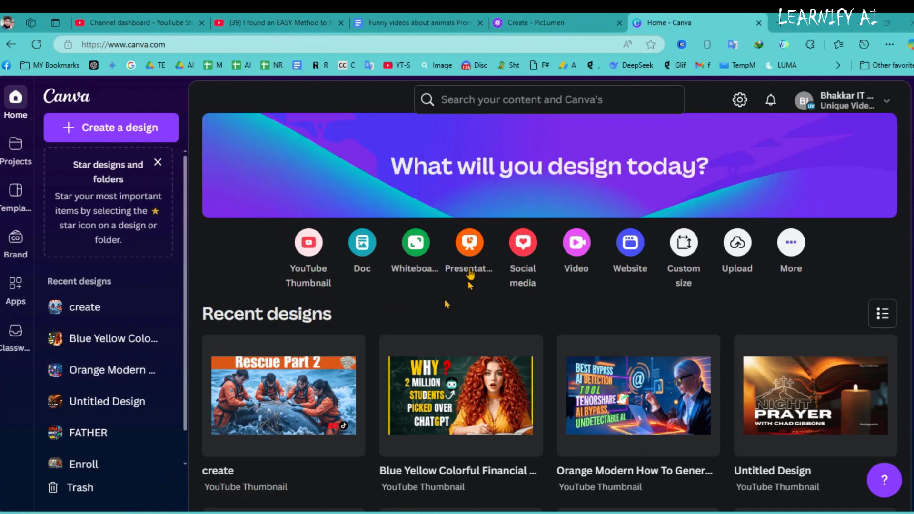
Create a YouTube Thumbnail design in Canva, add the uploaded angry cat image, and enlarge it to nearly fill the page.
click(311, 246)
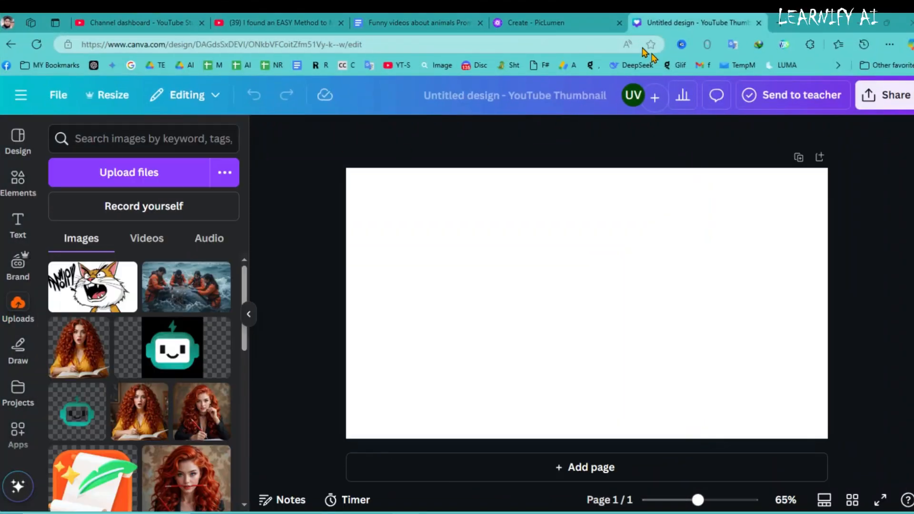
click(101, 302)
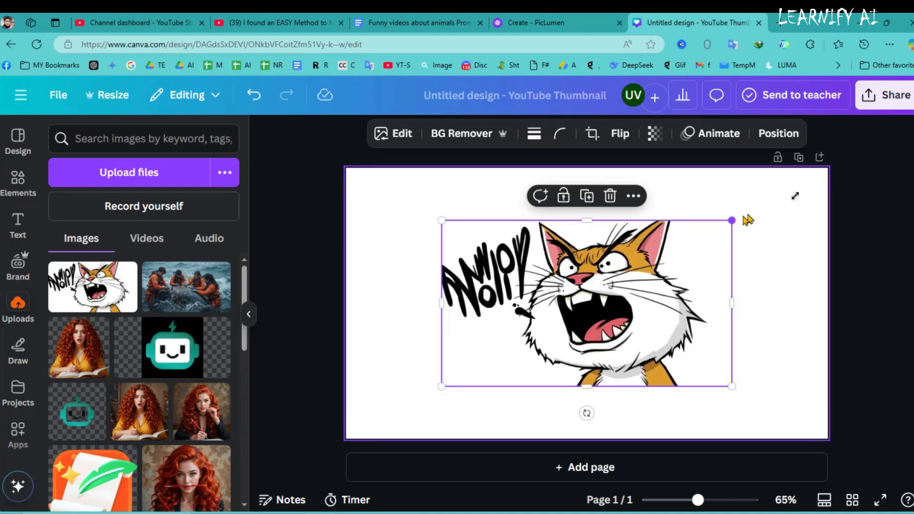
drag(730, 219, 826, 167)
drag(439, 387, 362, 431)
drag(566, 310, 560, 318)
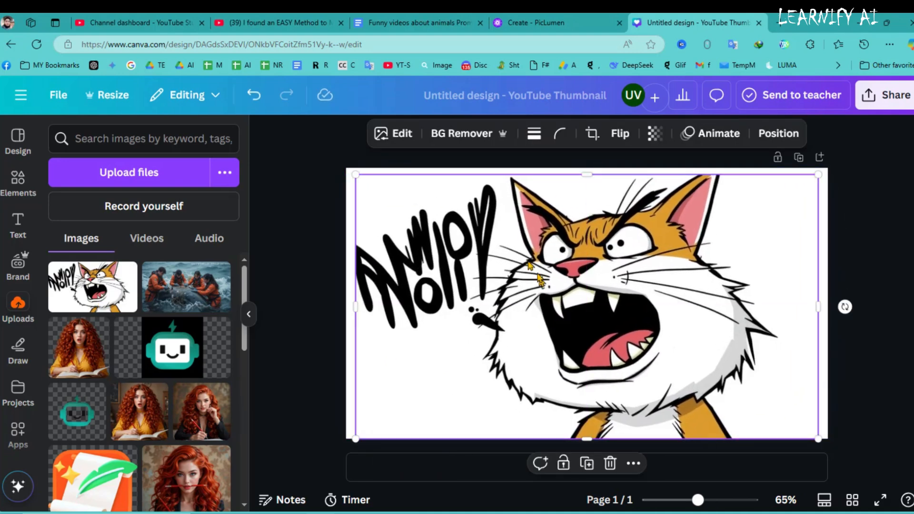
Remove the cat image's background, flip it horizontally, and shift and enlarge it toward the left side of the page.
click(461, 137)
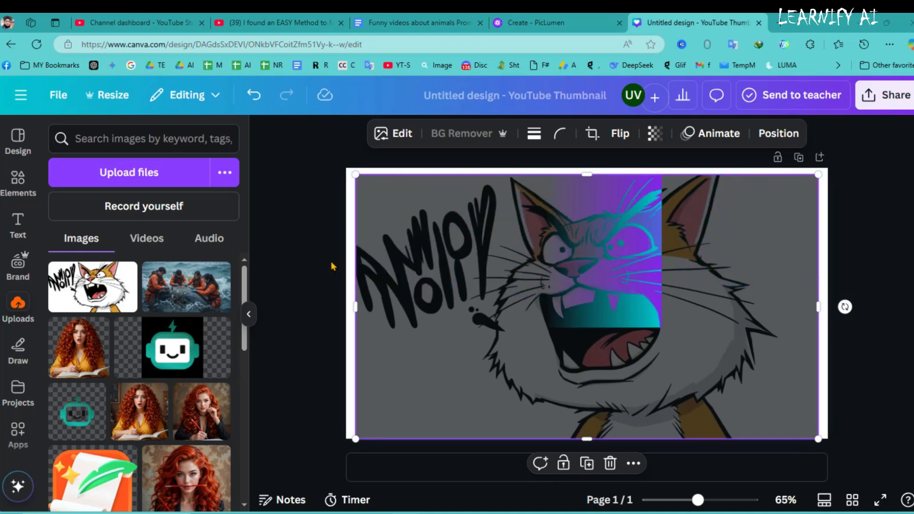
click(620, 133)
click(629, 169)
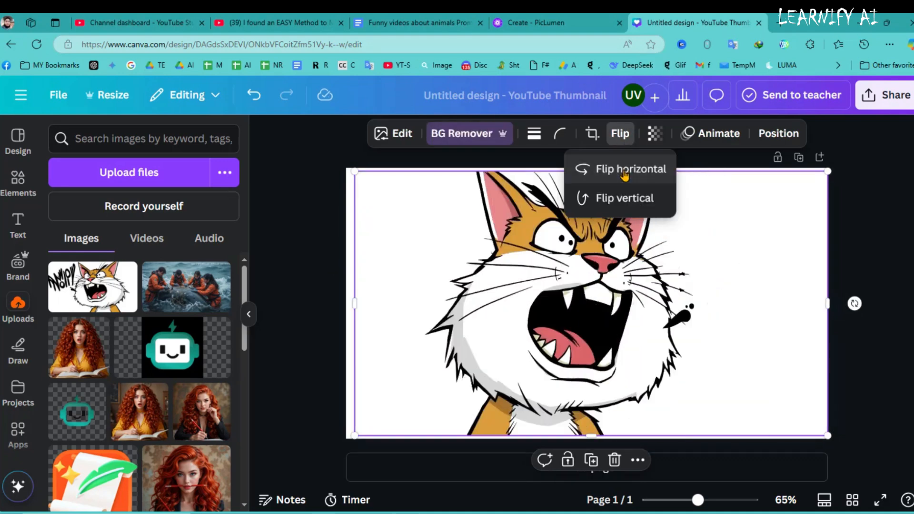
drag(467, 327, 449, 328)
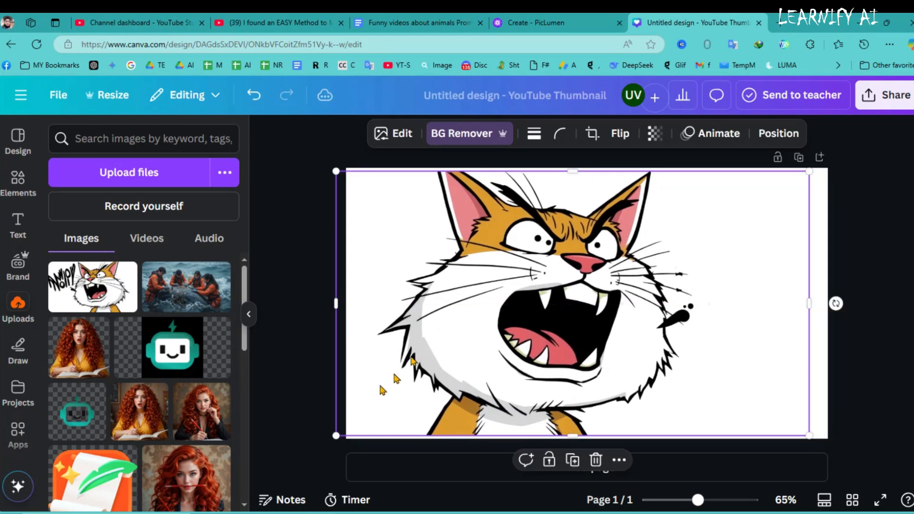
drag(339, 433, 332, 444)
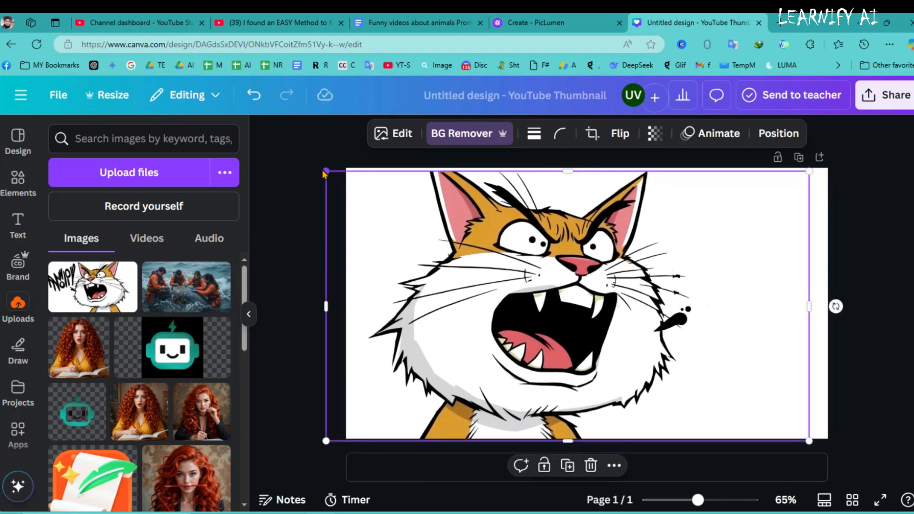
drag(326, 172, 320, 168)
click(299, 189)
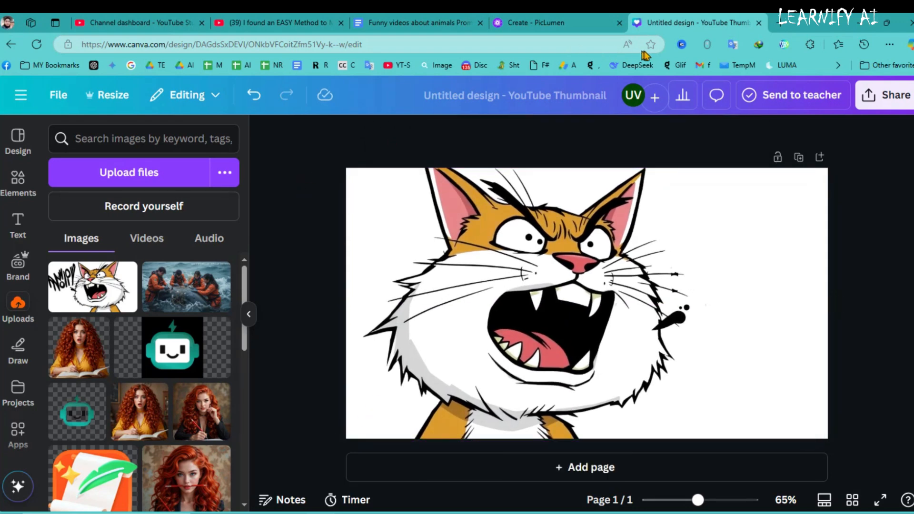
Find a curved arrow graphic under "Arrow", place it beside the cat's face, then flip and rotate it to point at the cat.
click(22, 179)
click(69, 175)
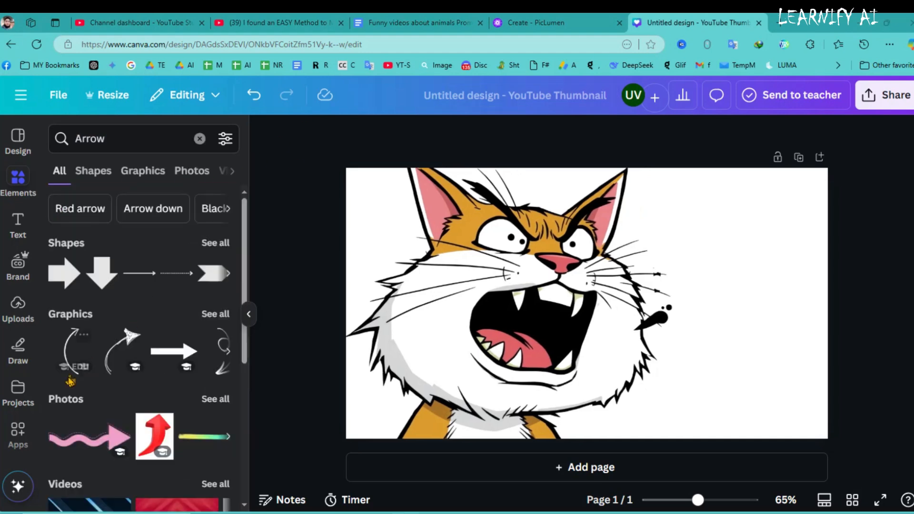
click(72, 361)
drag(586, 291, 714, 297)
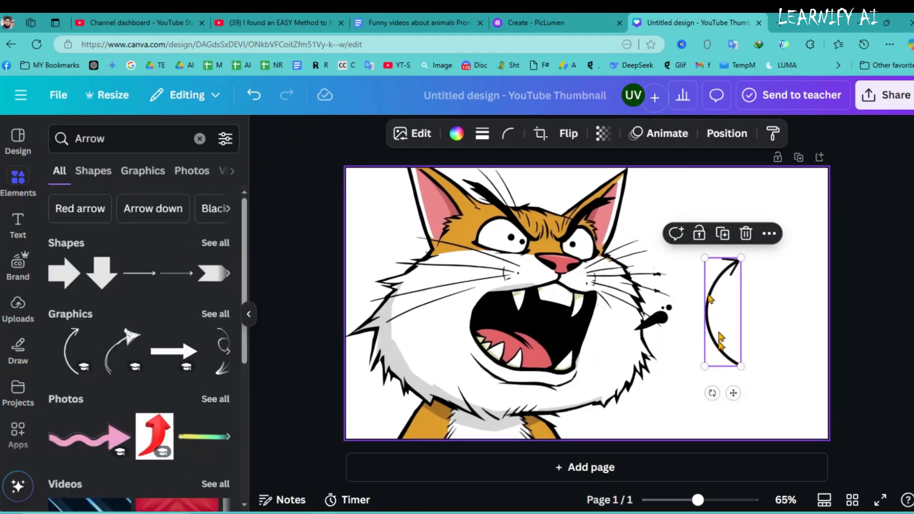
click(568, 133)
click(577, 169)
drag(712, 393, 800, 319)
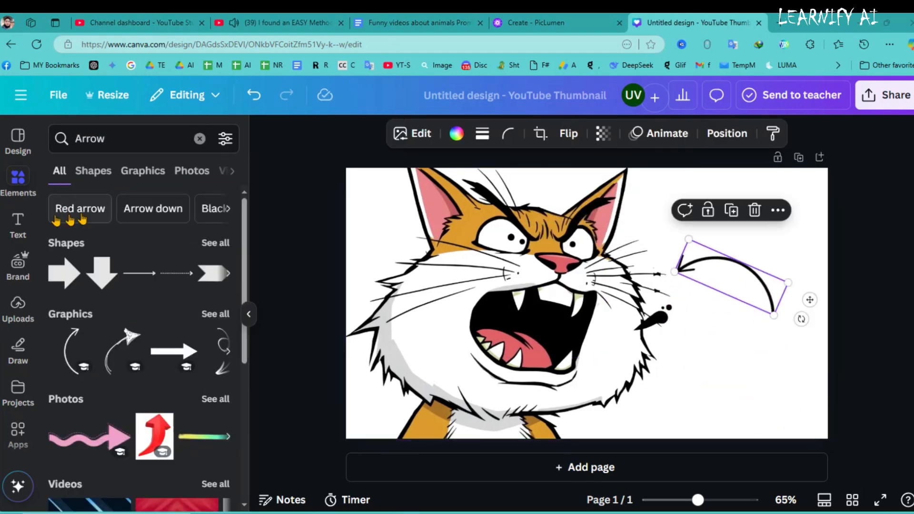
Add a text box reading "Lives like" below the curved arrow and make it italic.
click(17, 225)
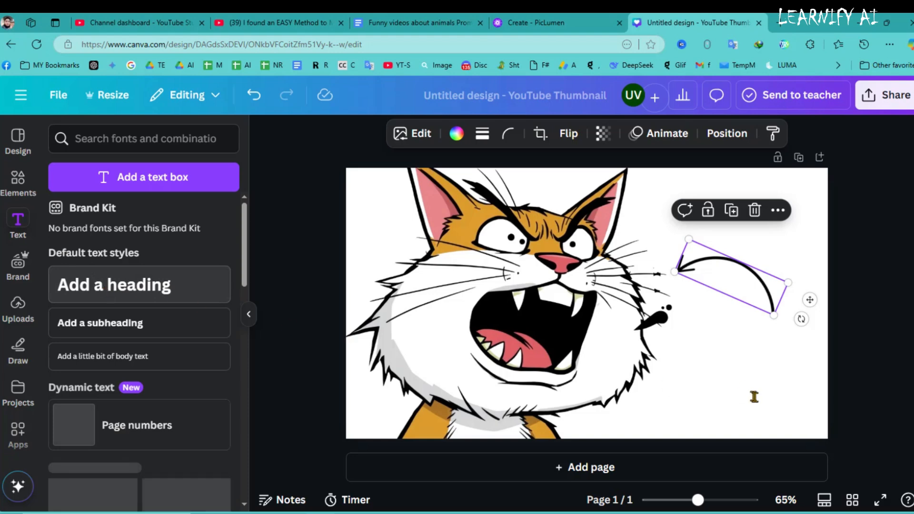
text(L)
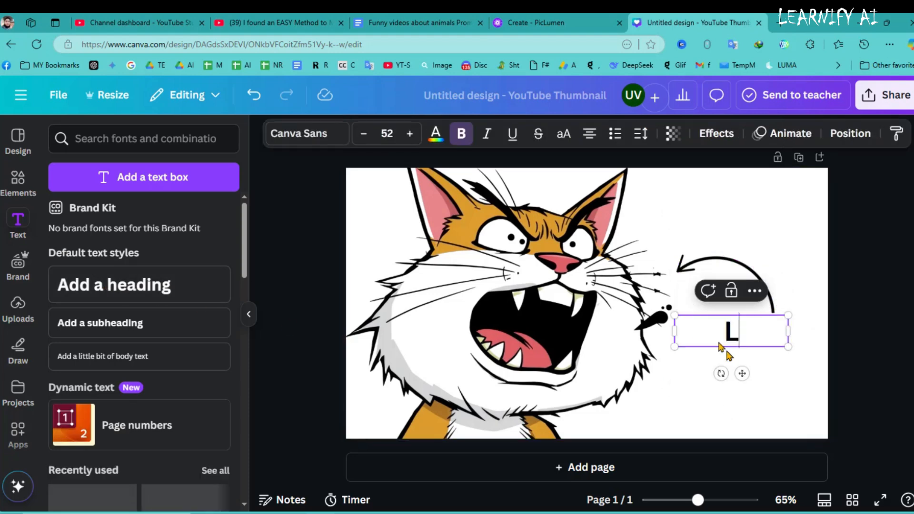
text(ives Like)
drag(718, 369, 708, 369)
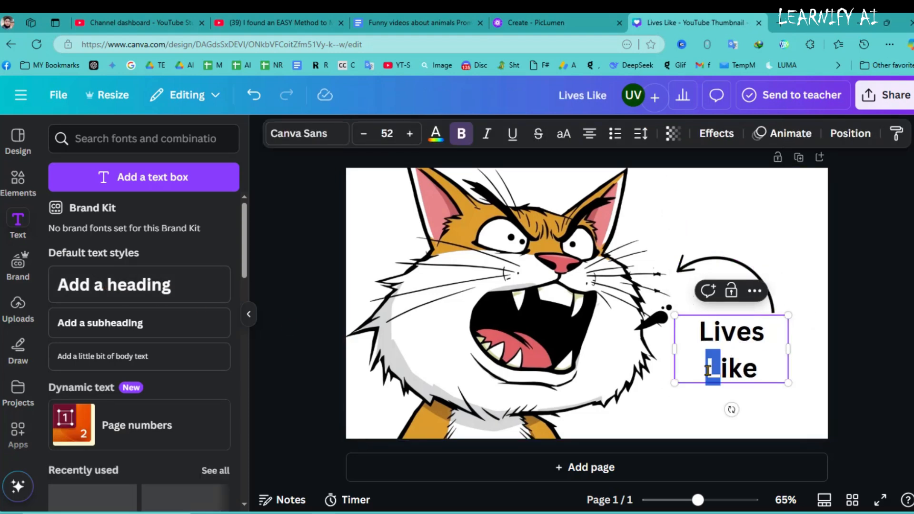
text(l)
click(857, 248)
click(722, 347)
click(488, 134)
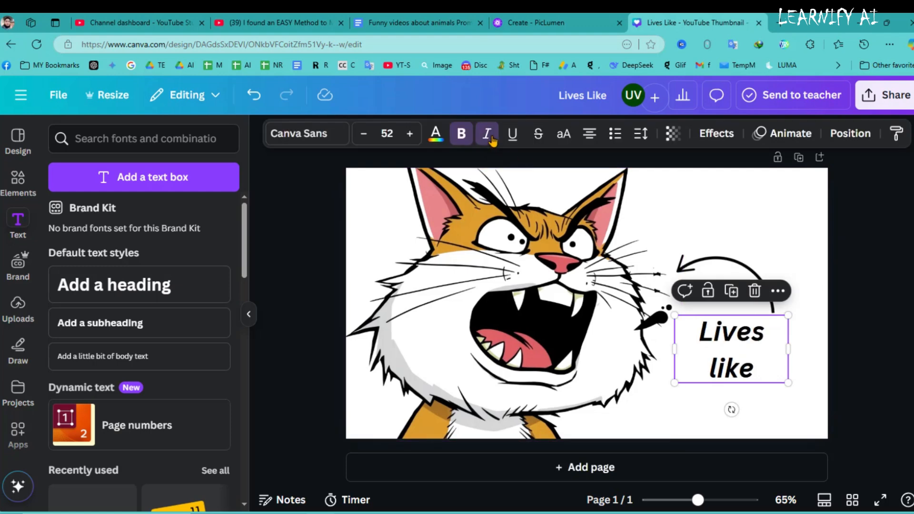
click(855, 237)
click(735, 346)
Add a heading reading "Sh*t" beneath "Lives like", enlarge it to about size 72, and move "Lives like" up.
drag(114, 284, 528, 303)
drag(597, 312, 749, 399)
text(*t)
click(863, 286)
drag(753, 379, 778, 373)
drag(730, 331, 730, 308)
Change the font of the "Sh*t" heading to Chewy.
click(758, 373)
double_click(752, 377)
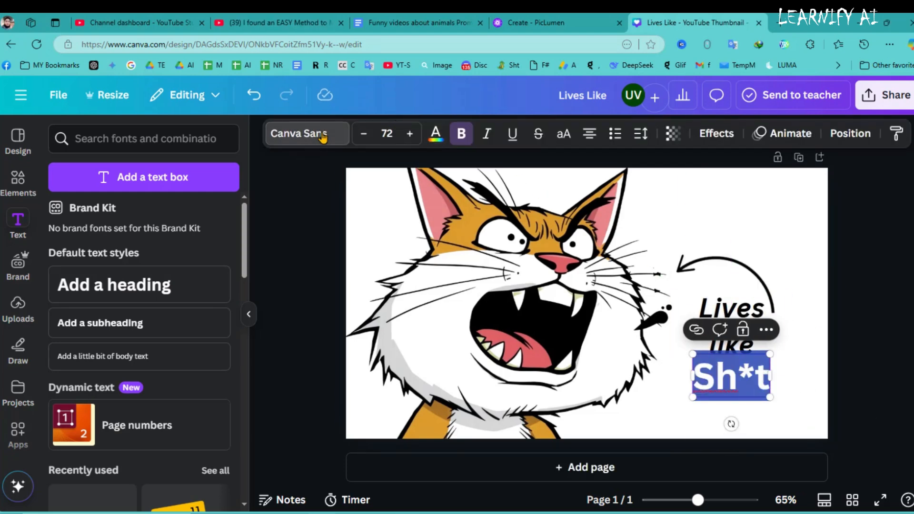
click(338, 133)
text(chew)
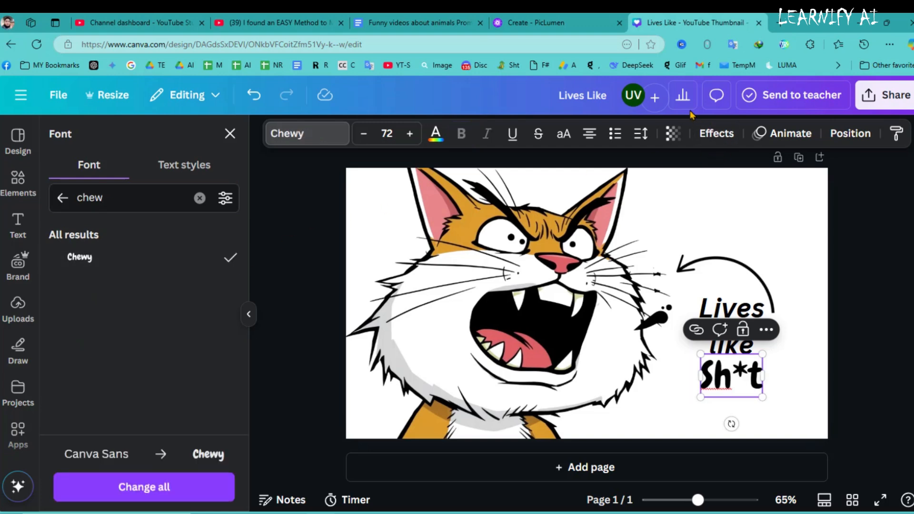
Widen the "Lives like" text and move it slightly up and left above "Sh*t".
click(735, 308)
drag(788, 325, 805, 328)
mouse_move(734, 307)
mouse_down()
mouse_move(739, 329)
mouse_move(725, 298)
mouse_up()
Download the thumbnail as a PNG image and save it as Lives Like.png in the project folder.
click(884, 96)
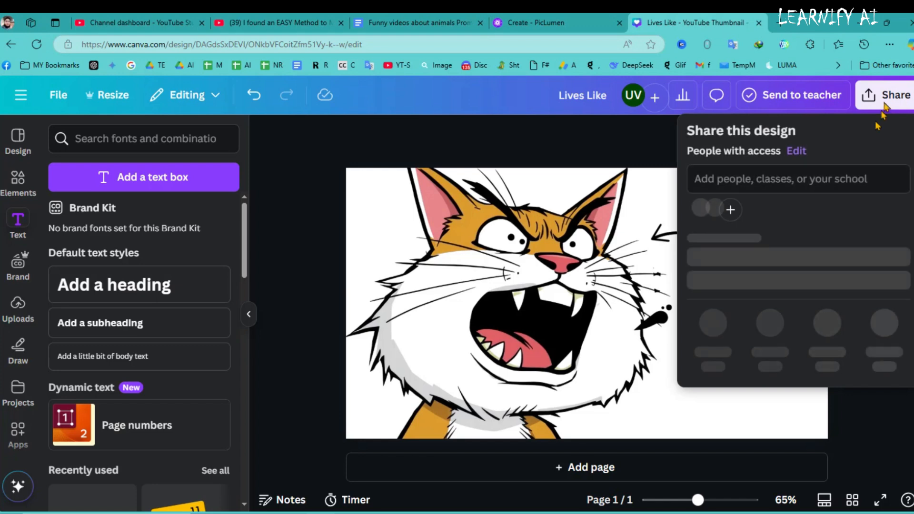
click(710, 357)
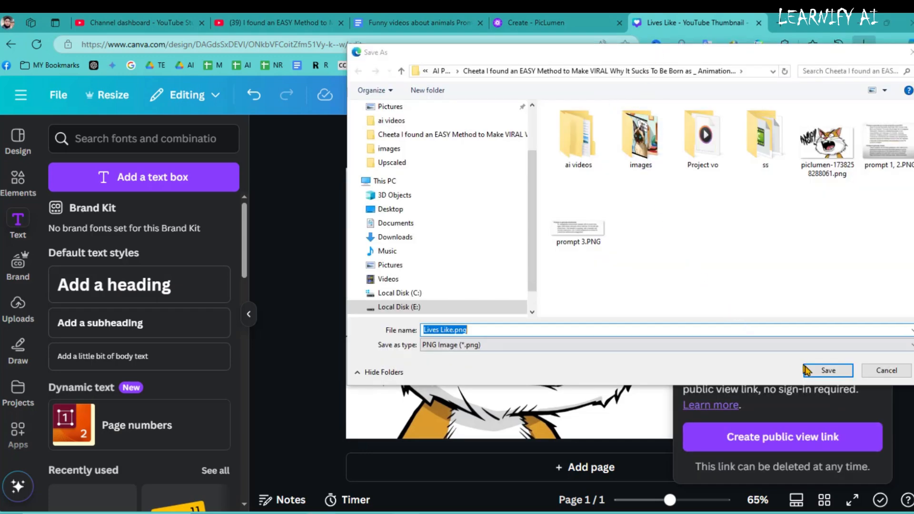
click(806, 370)
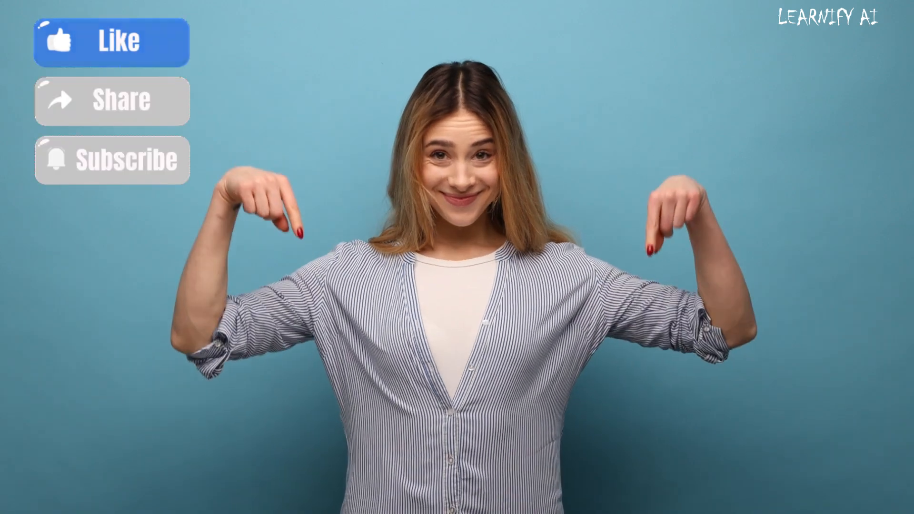